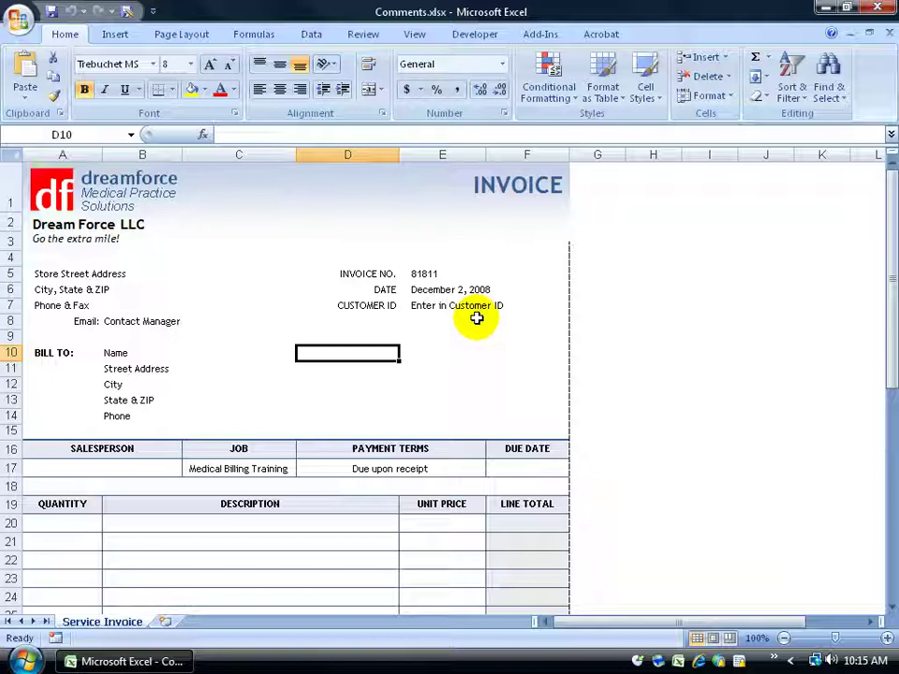
# Open the Insert Hyperlink dialog for the Customer ID cell E7.
pyautogui.click(455, 306)
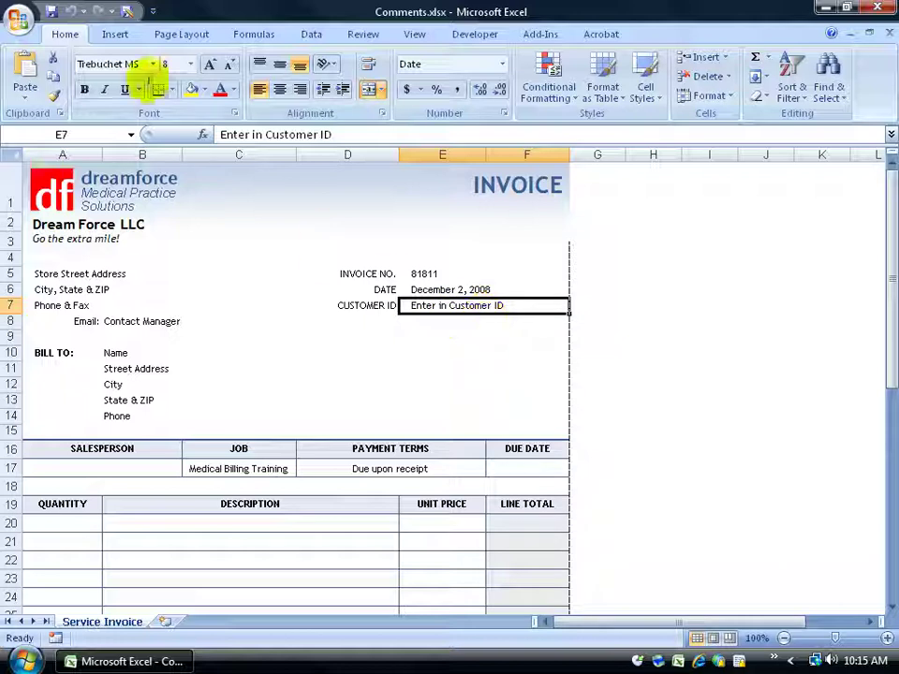
pyautogui.click(115, 34)
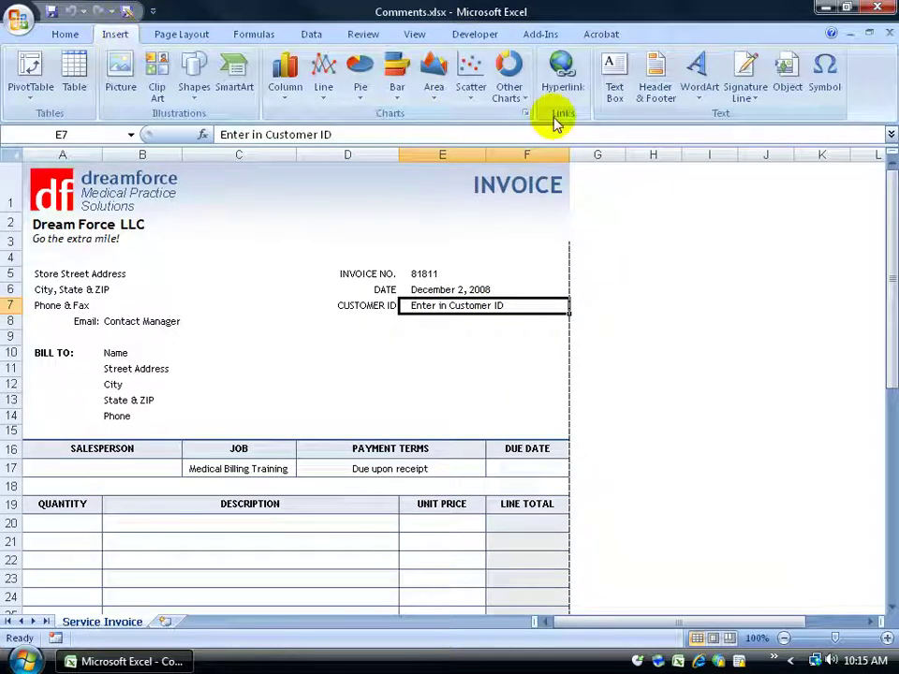
pyautogui.rightClick(453, 307)
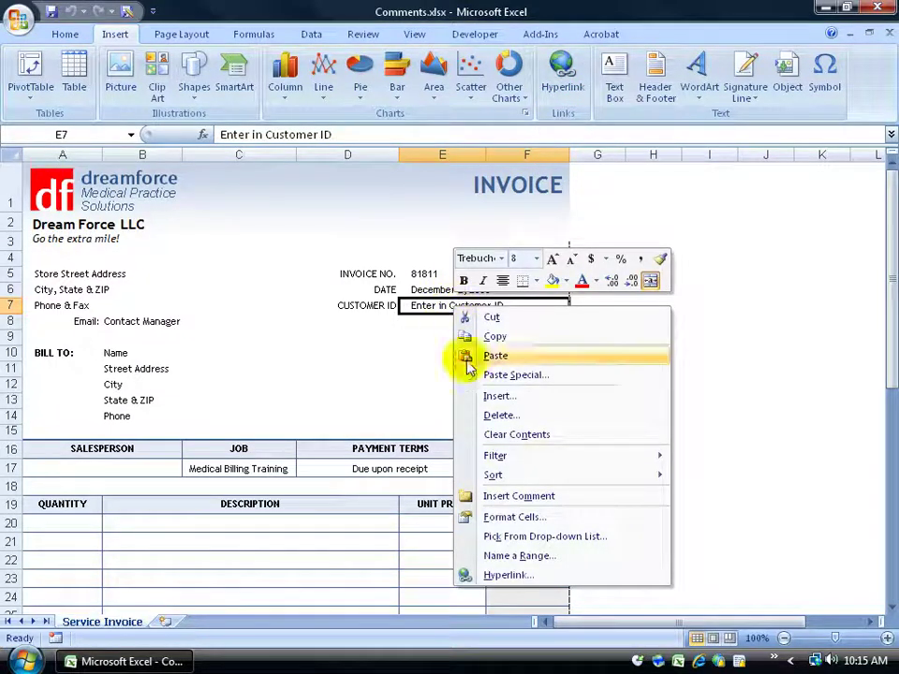
pyautogui.click(529, 576)
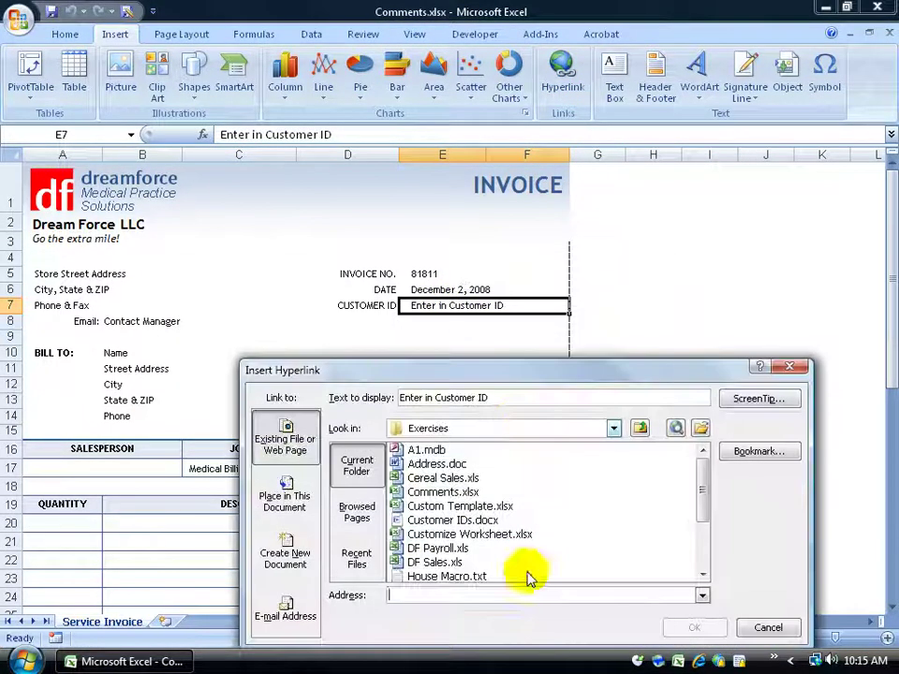
pyautogui.moveTo(494, 378); pyautogui.dragTo(409, 211)
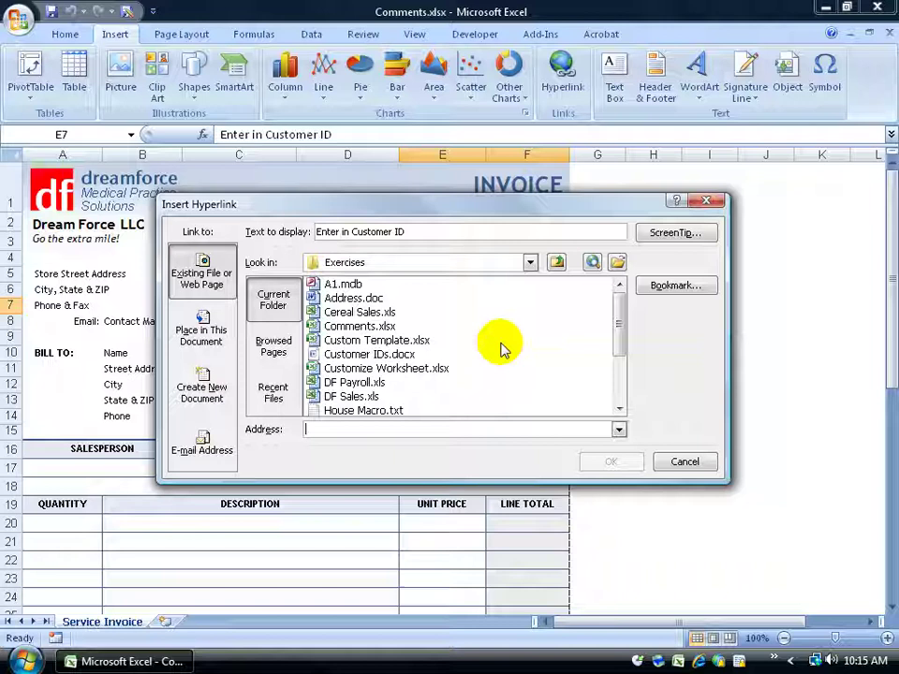
# Browse the Look in list through Training Desktop to the Exercises folder.
pyautogui.click(403, 355)
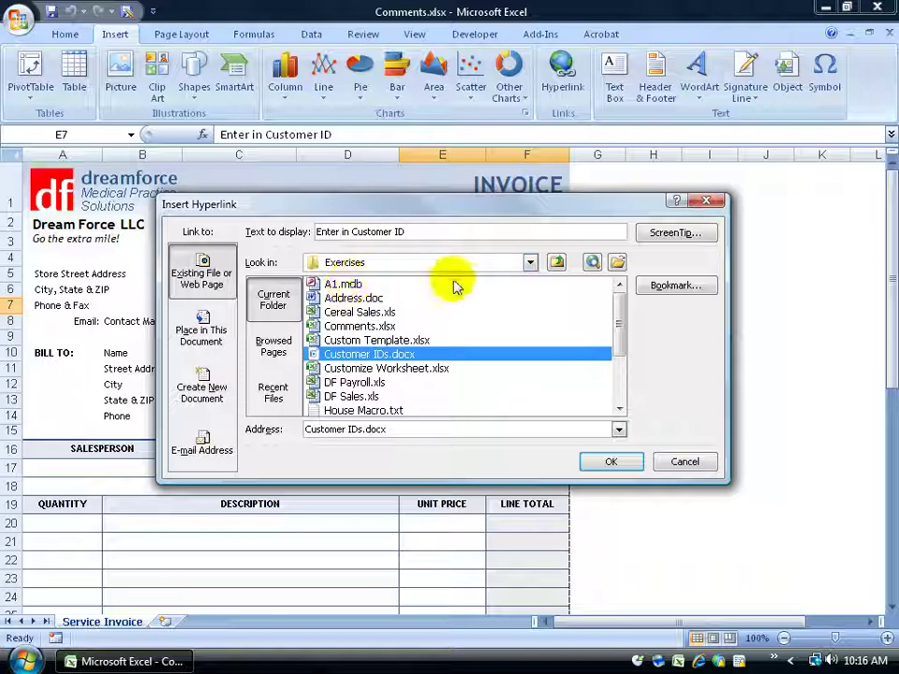
pyautogui.click(530, 264)
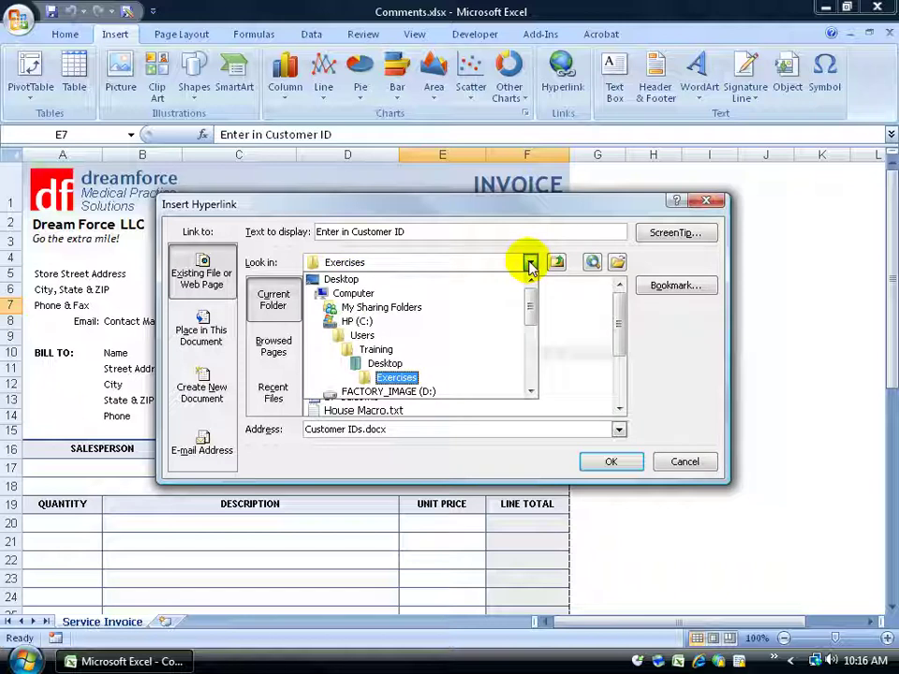
pyautogui.click(412, 364)
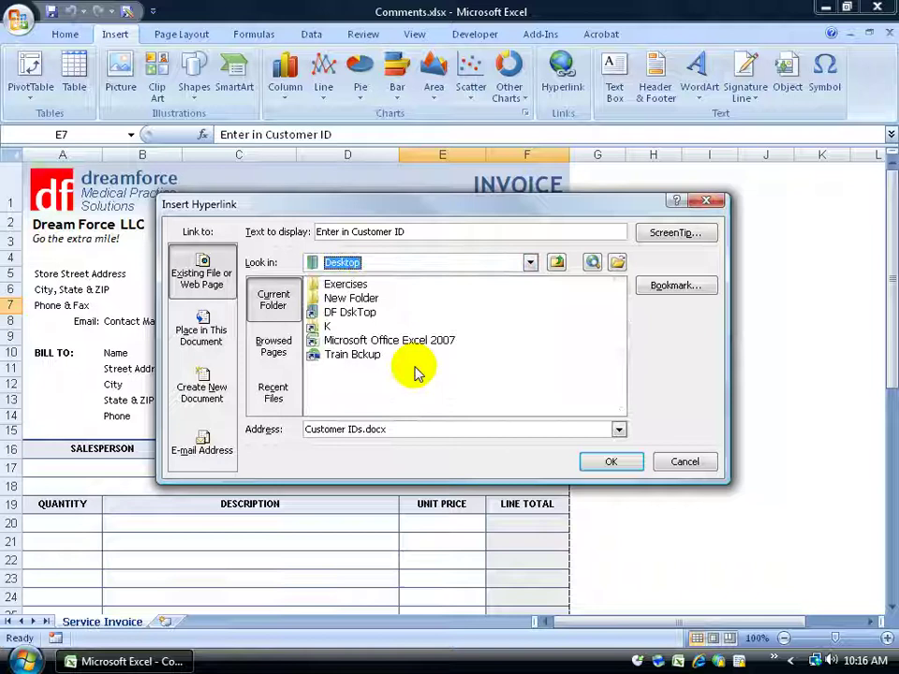
pyautogui.doubleClick(316, 286)
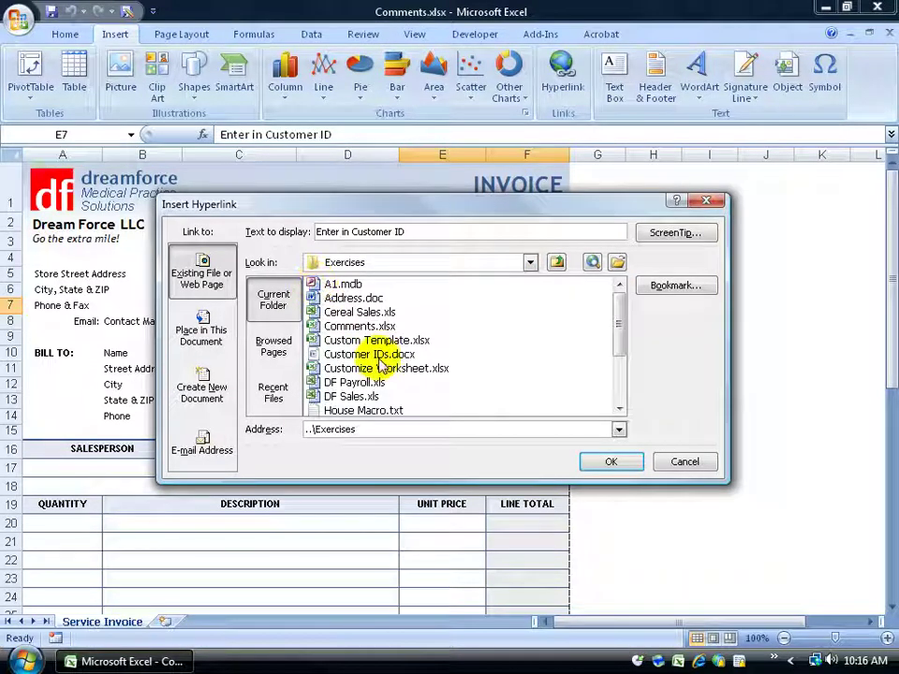
# Pick Customer IDs.docx in the Exercises folder as E7's link address, checking the invoice behind the dialog.
pyautogui.click(346, 356)
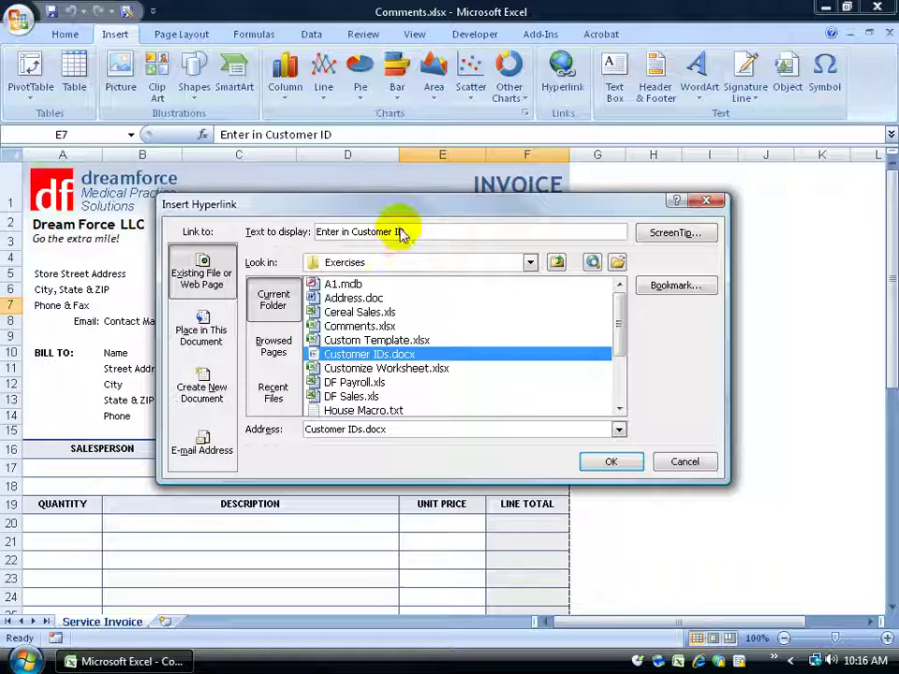
pyautogui.moveTo(404, 204); pyautogui.dragTo(449, 411)
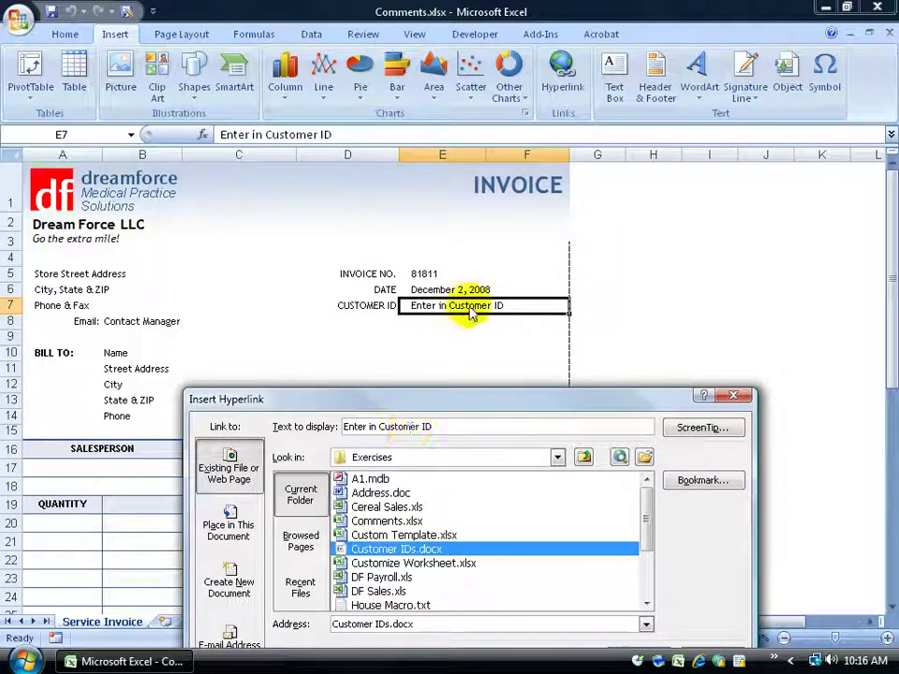
pyautogui.moveTo(476, 395); pyautogui.dragTo(464, 261)
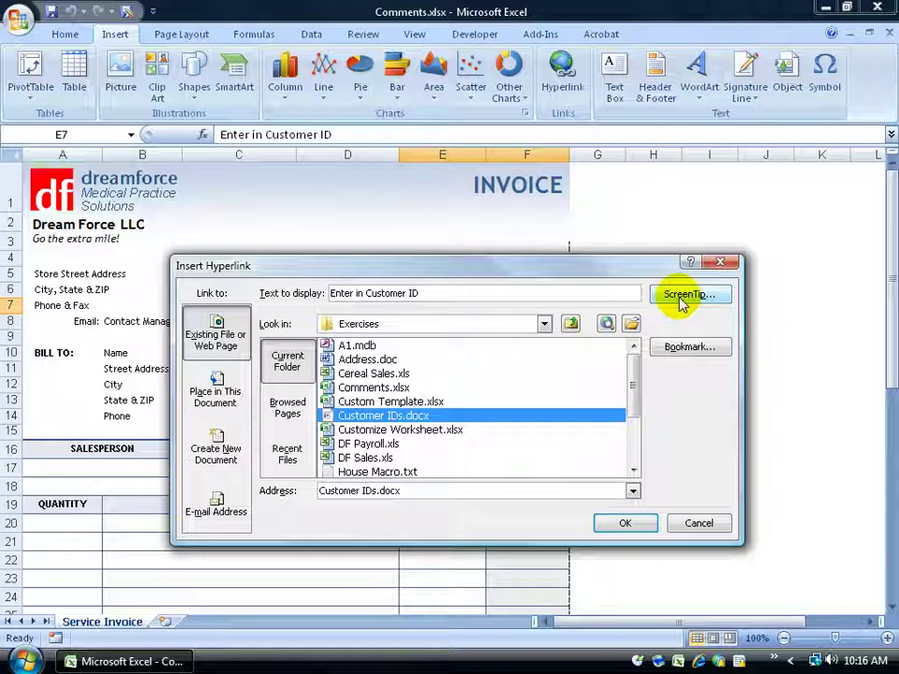
# Give the Customer IDs.docx link a pasted ScreenTip ending 'or see your manager.'.
pyautogui.click(684, 298)
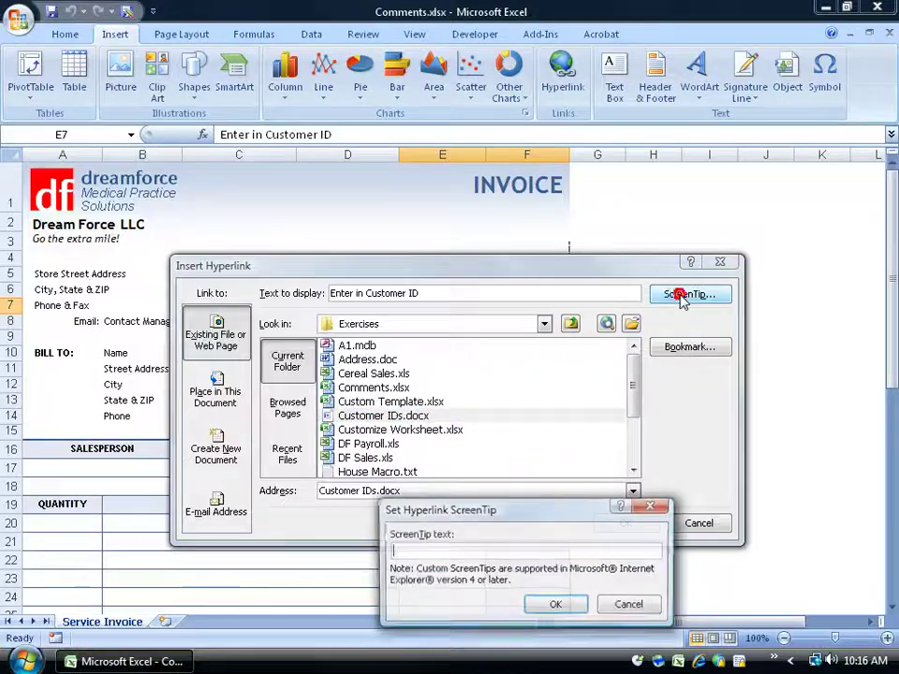
pyautogui.moveTo(552, 512); pyautogui.dragTo(476, 290)
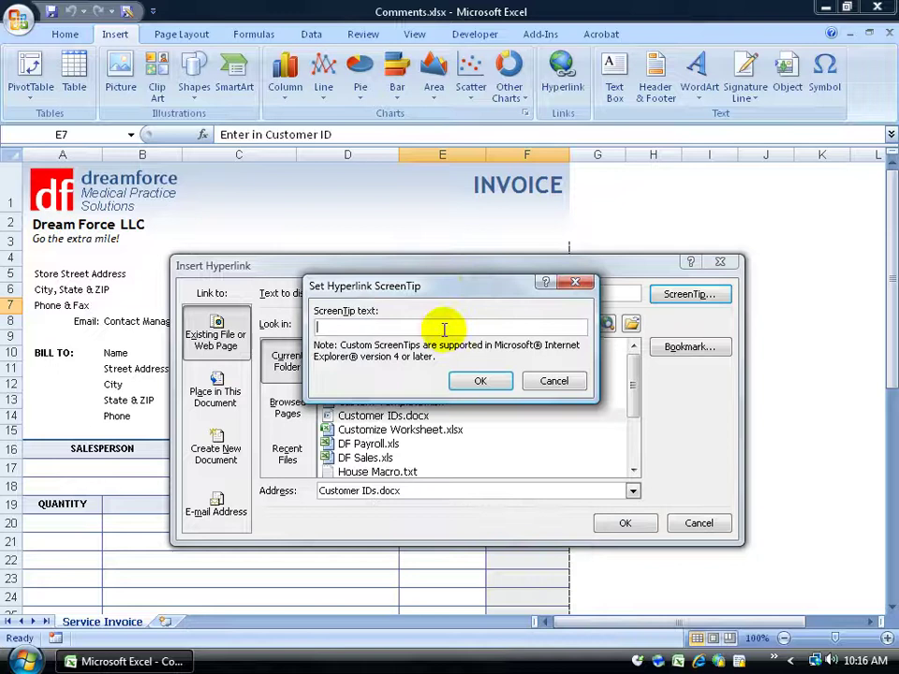
pyautogui.click(444, 327)
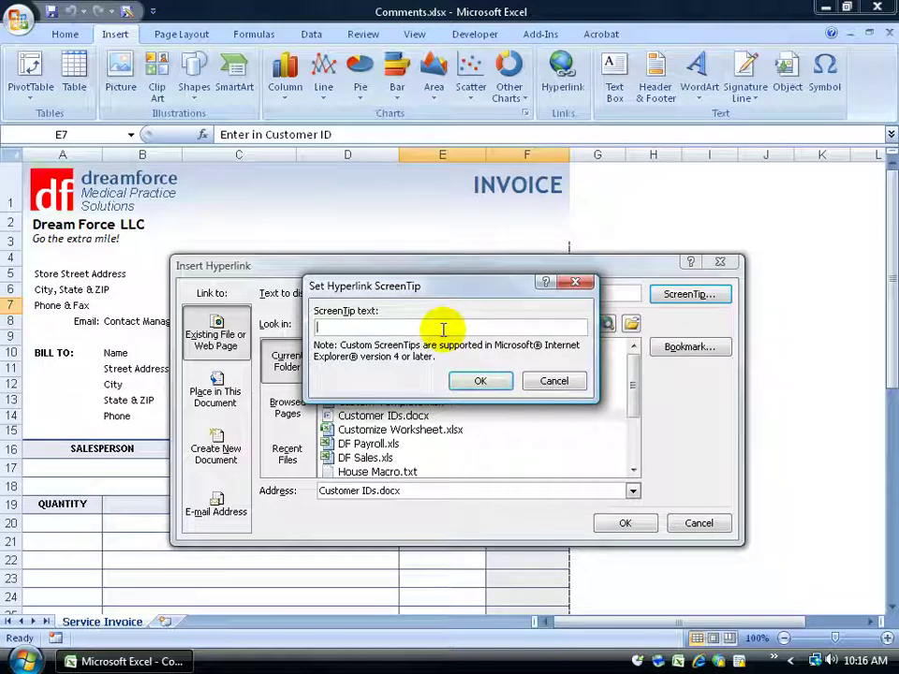
pyautogui.write('If you are not sure what the Customer ID is, then click this link')
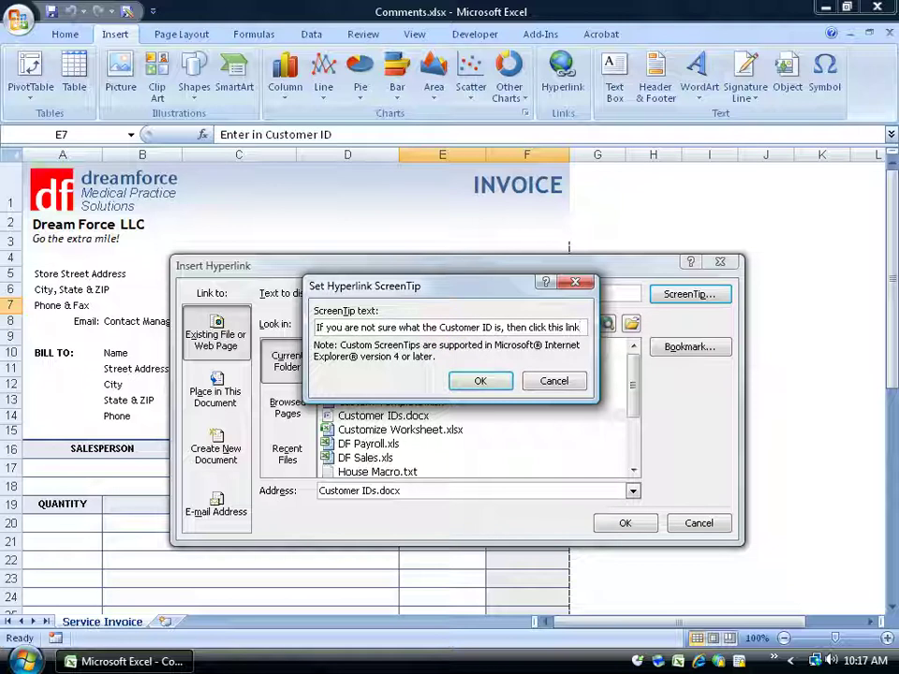
pyautogui.write('or see your manager.')
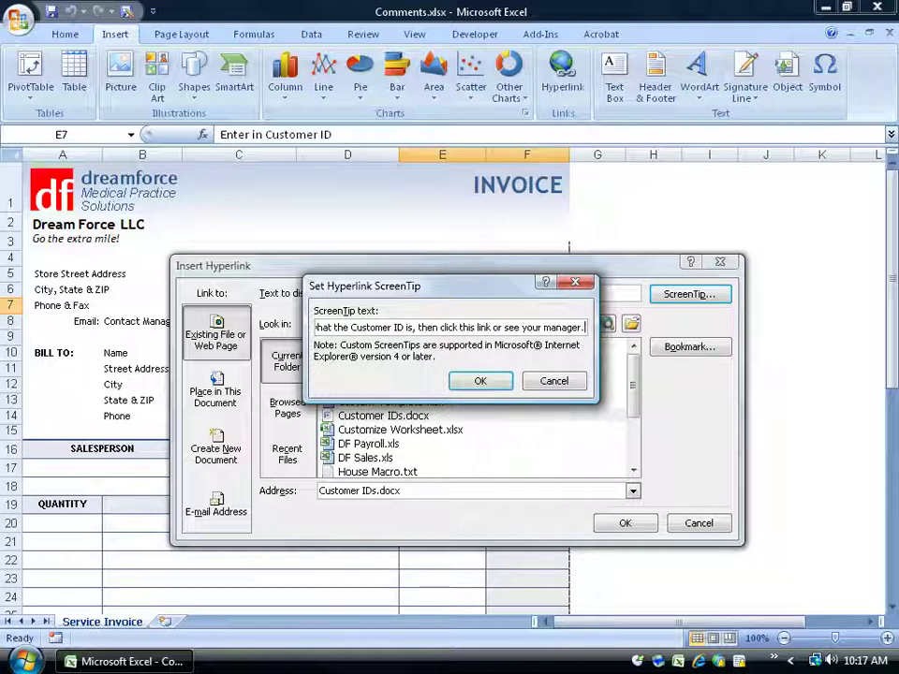
pyautogui.click(479, 380)
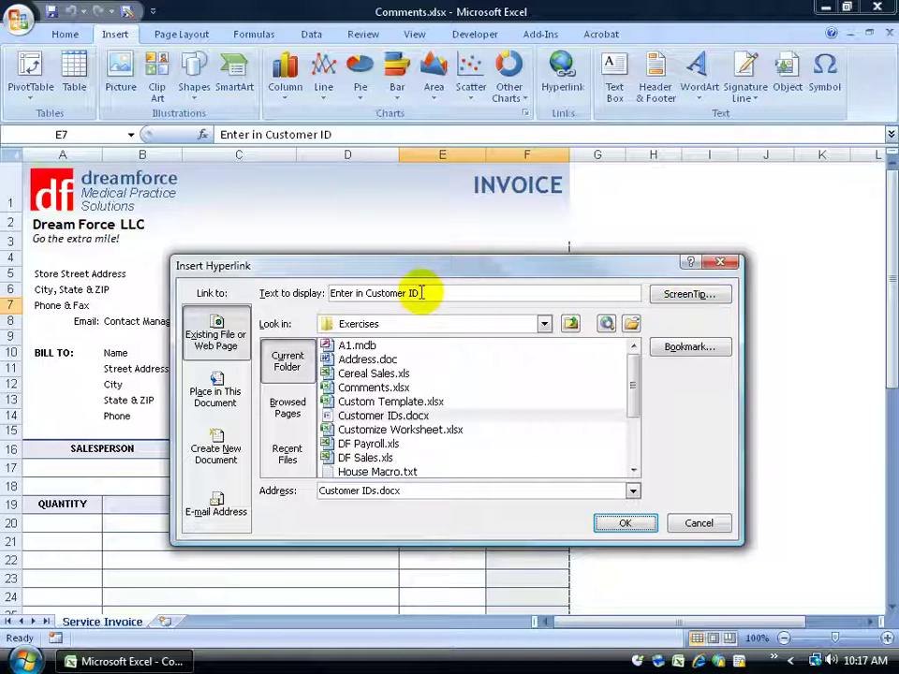
pyautogui.click(375, 416)
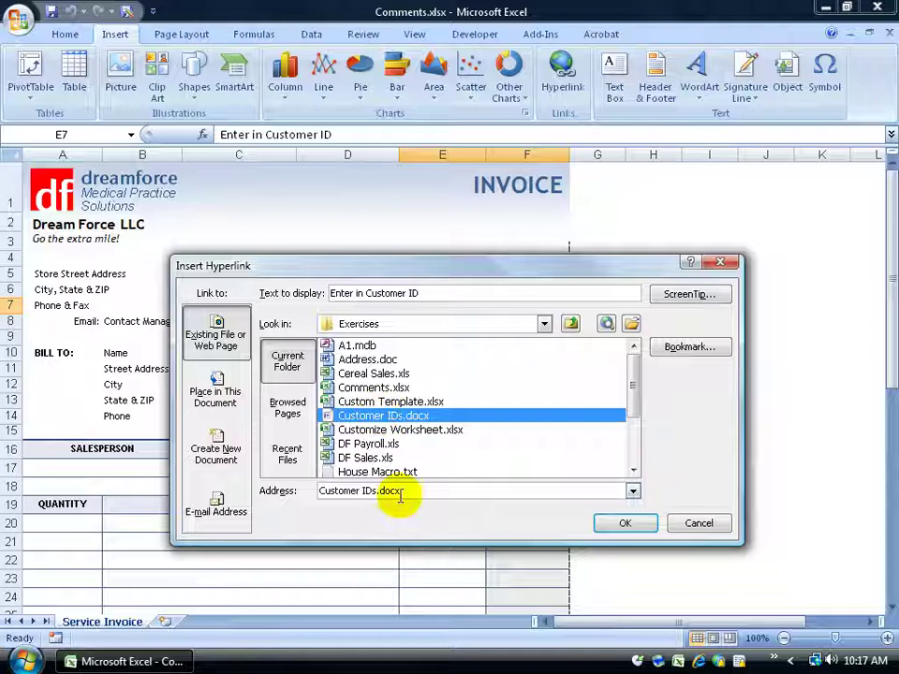
# Create the E7 hyperlink, check its ScreenTip, and follow it to open Customer IDs.docx in Word.
pyautogui.click(625, 523)
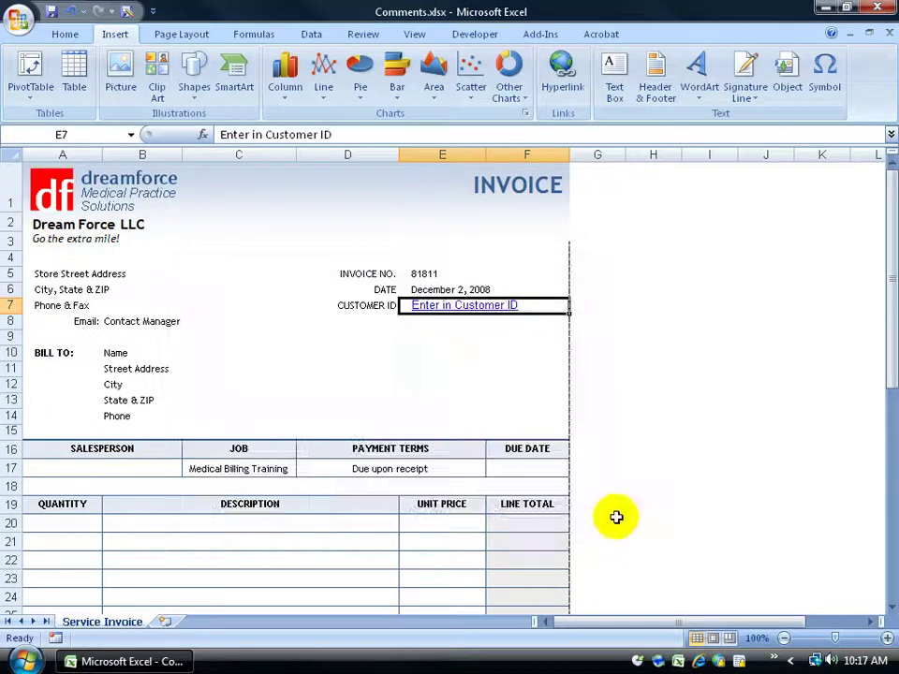
pyautogui.click(440, 352)
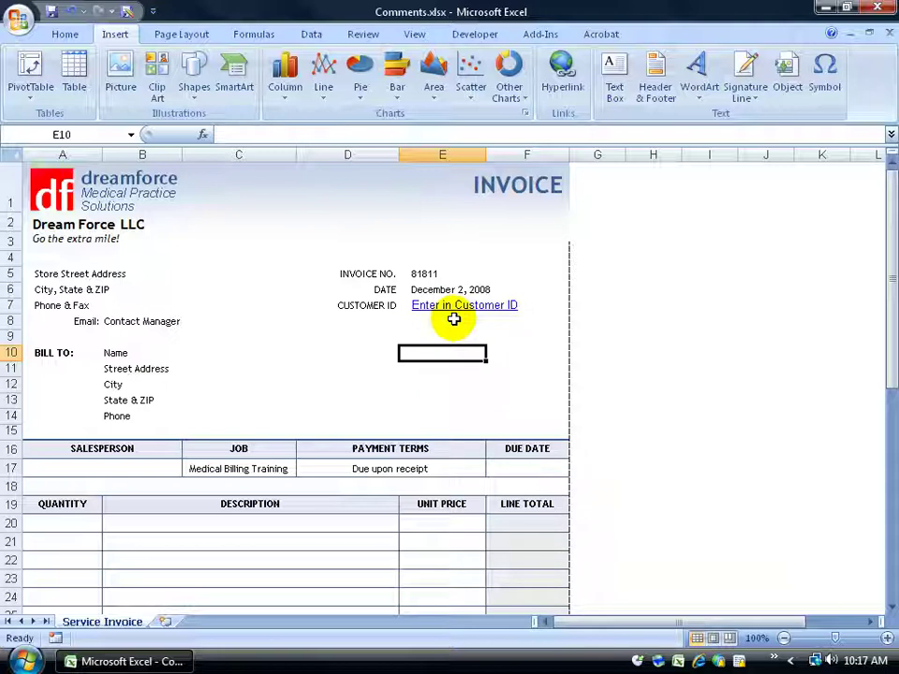
pyautogui.moveTo(459, 313)
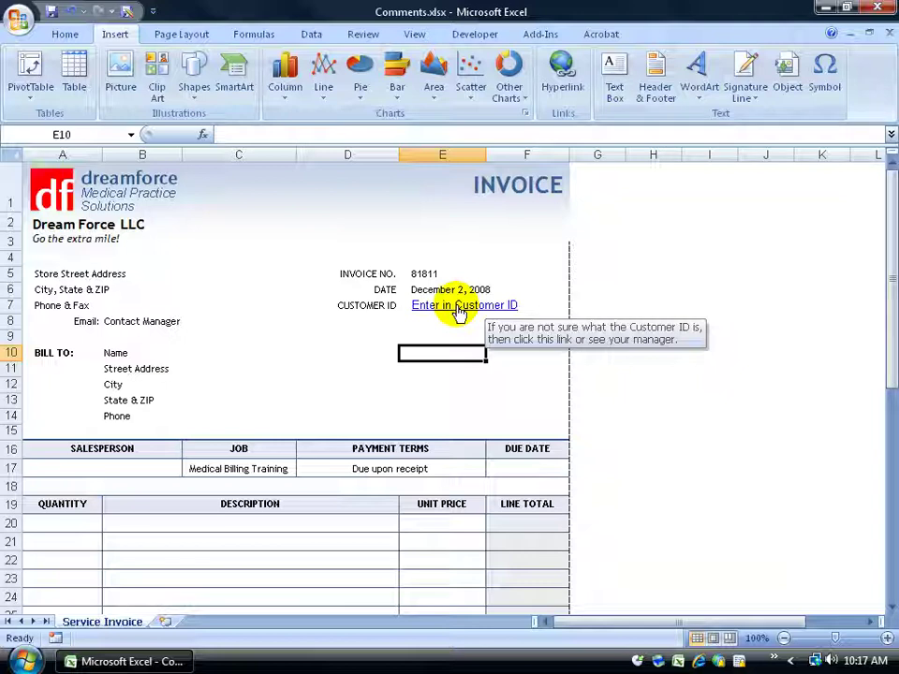
pyautogui.click(459, 314)
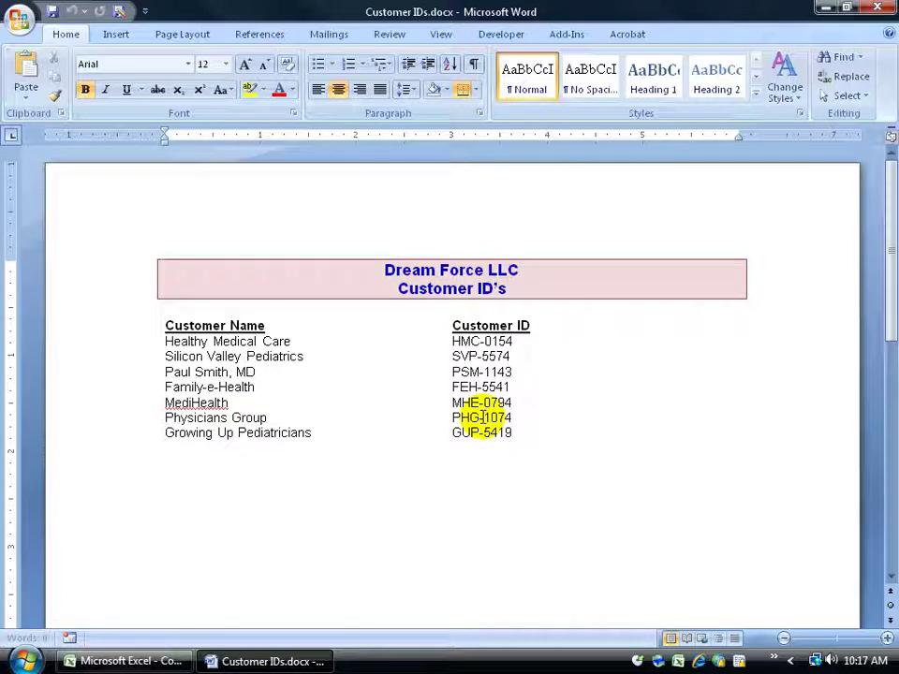
# Copy customer ID HMC-0154 from the Word document, then close Word.
pyautogui.moveTo(452, 341); pyautogui.dragTo(511, 341)
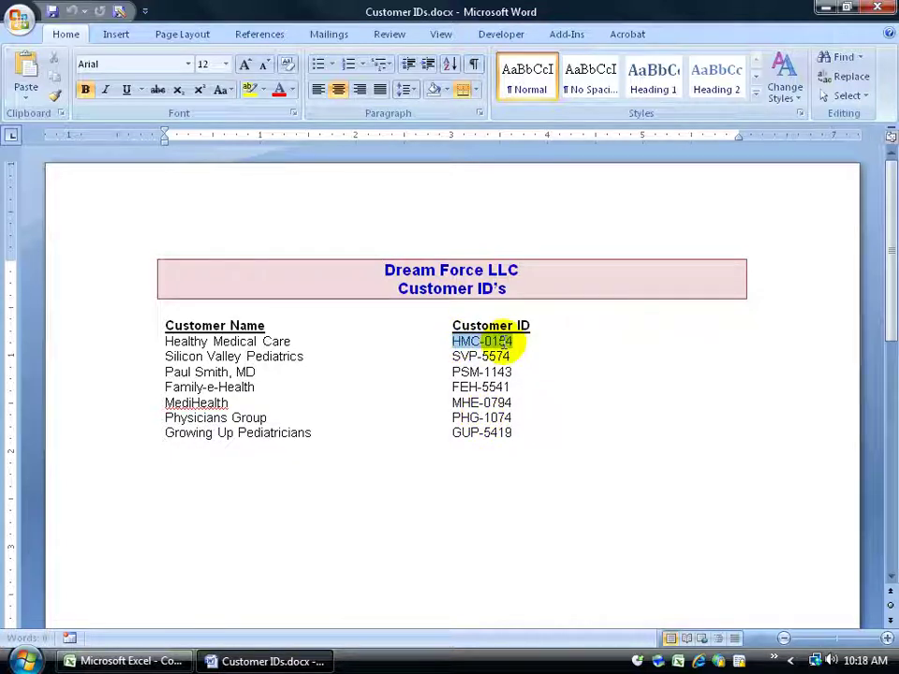
pyautogui.rightClick(487, 344)
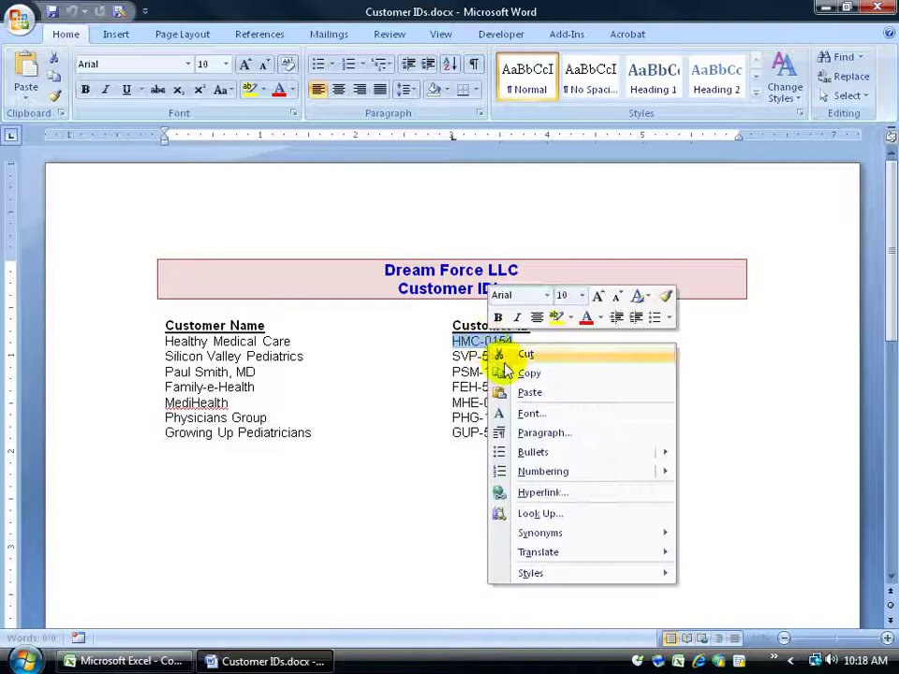
pyautogui.click(520, 373)
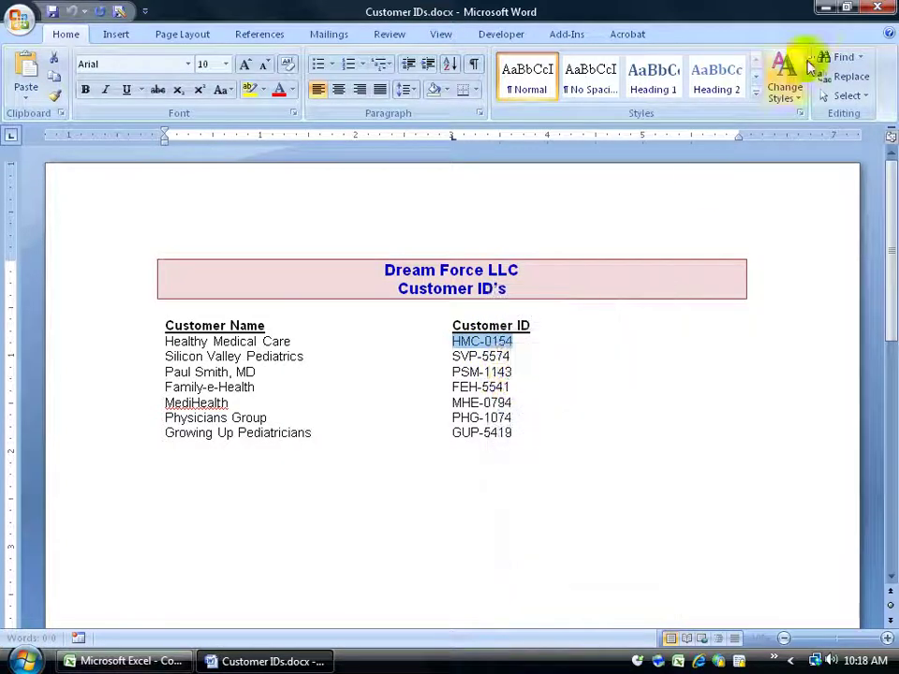
pyautogui.click(877, 7)
pyautogui.moveTo(480, 302)
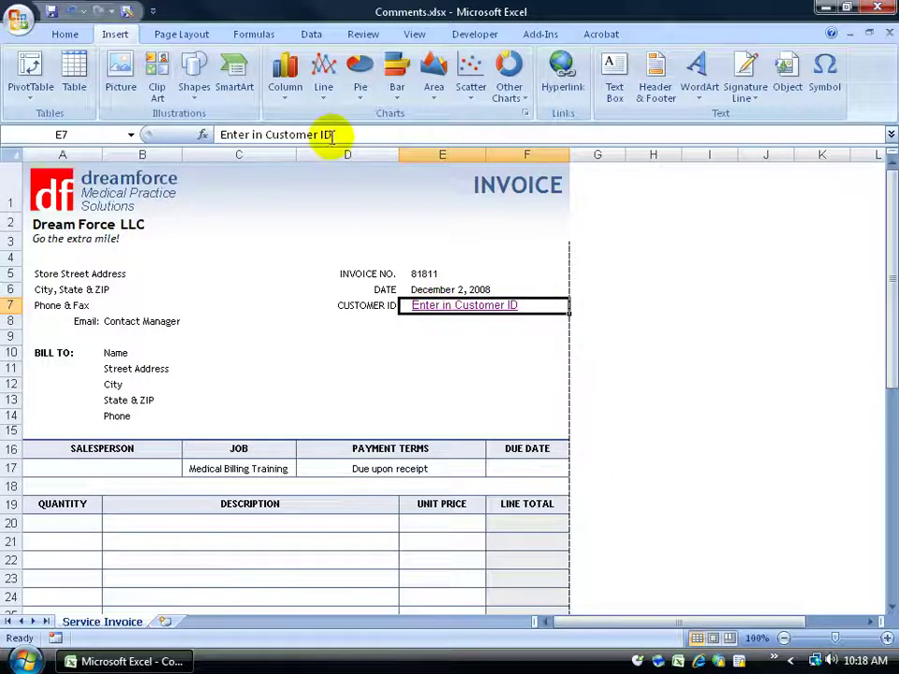
# Replace E7's placeholder text with HMC-0154 in the formula bar.
pyautogui.moveTo(329, 134); pyautogui.dragTo(204, 133)
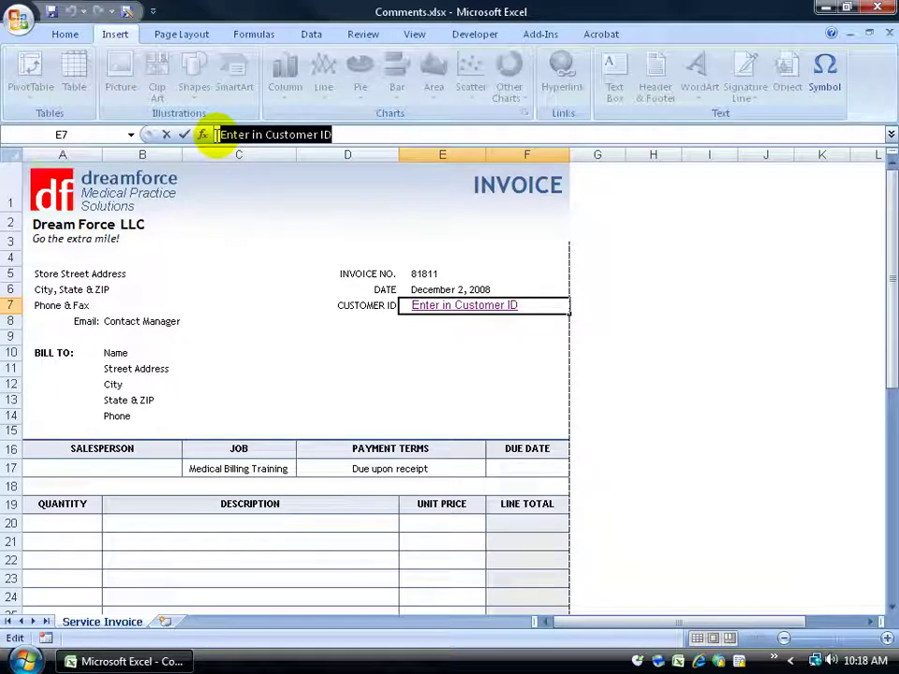
pyautogui.write('HMC-0154')
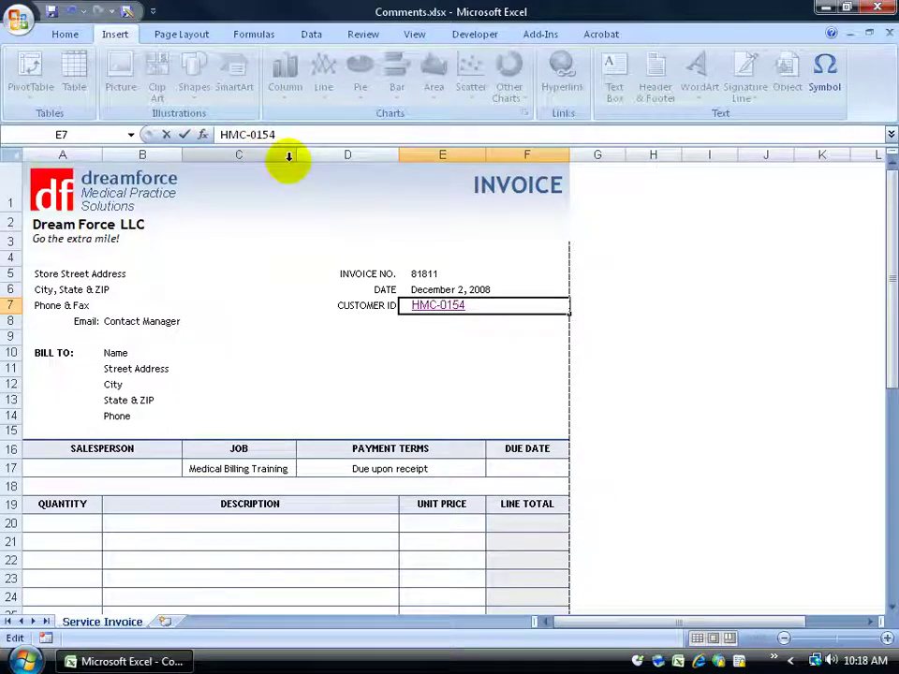
pyautogui.press('Return')
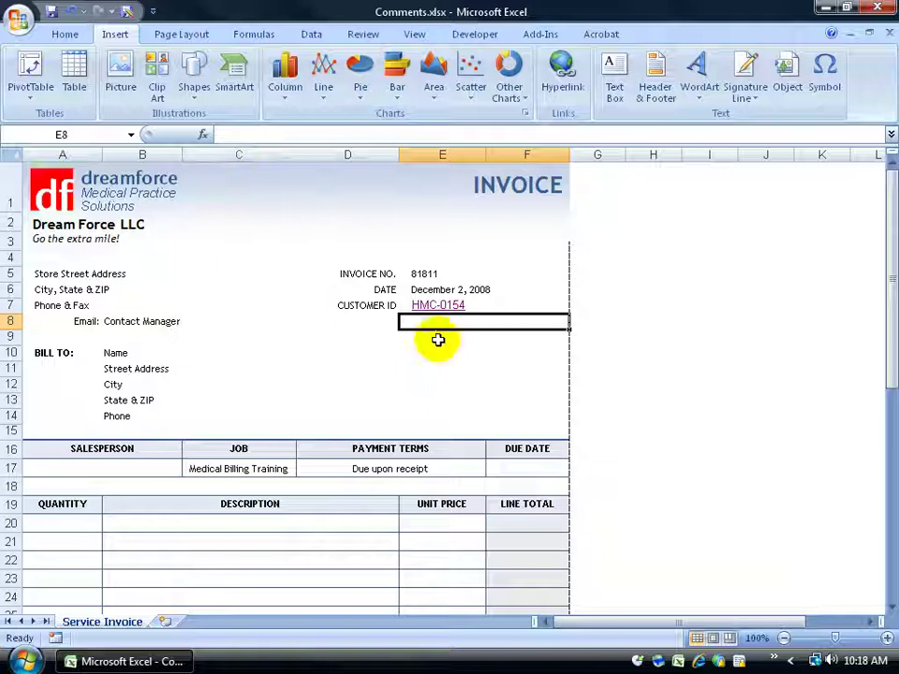
pyautogui.moveTo(438, 312)
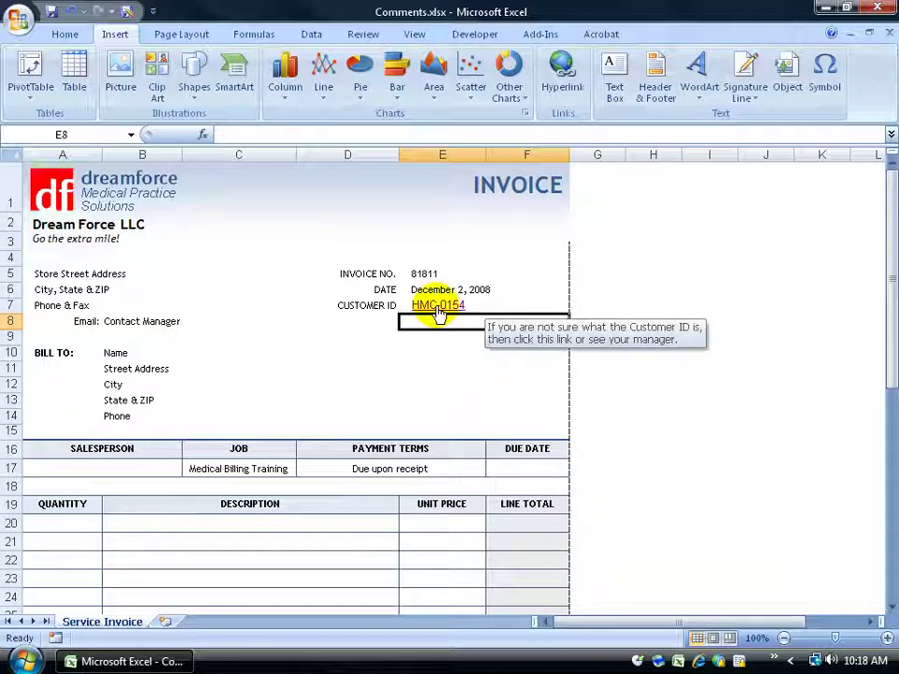
# Review E7's hyperlink settings without changes, then remove the hyperlink from HMC-0154.
pyautogui.rightClick(439, 313)
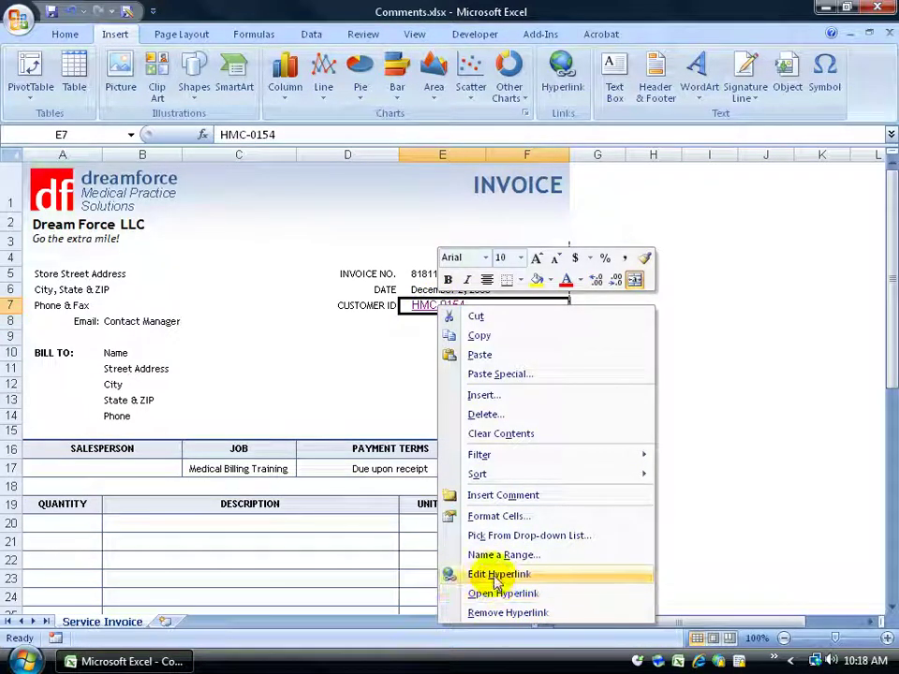
pyautogui.click(497, 577)
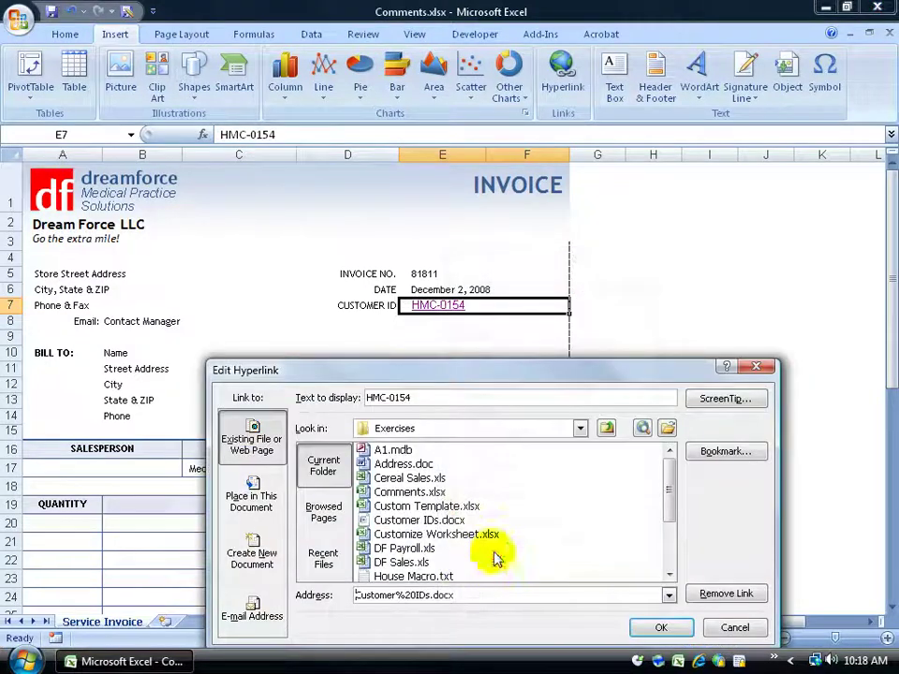
pyautogui.moveTo(476, 378); pyautogui.dragTo(401, 210)
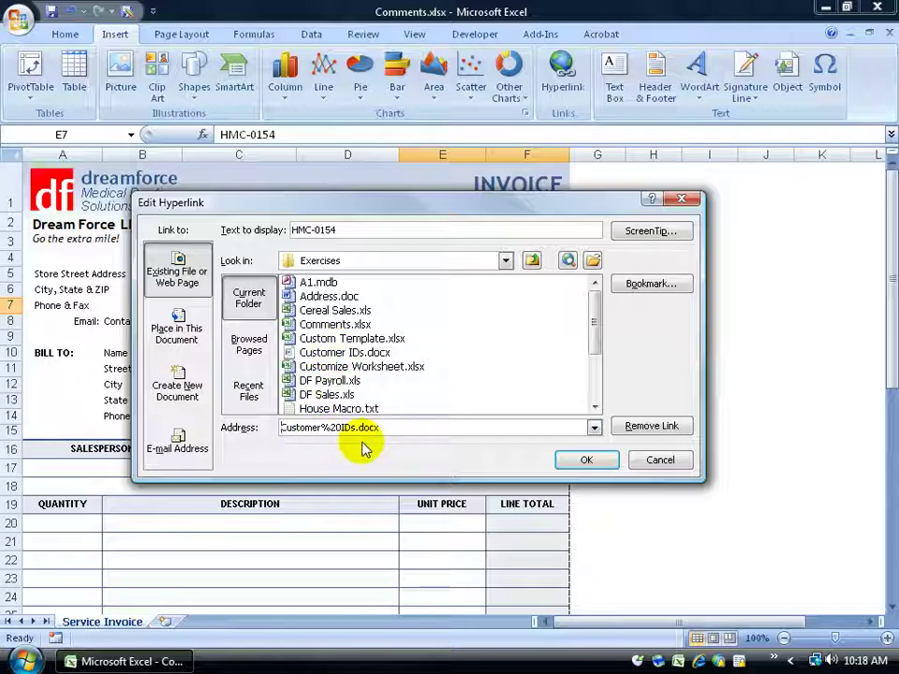
pyautogui.click(660, 460)
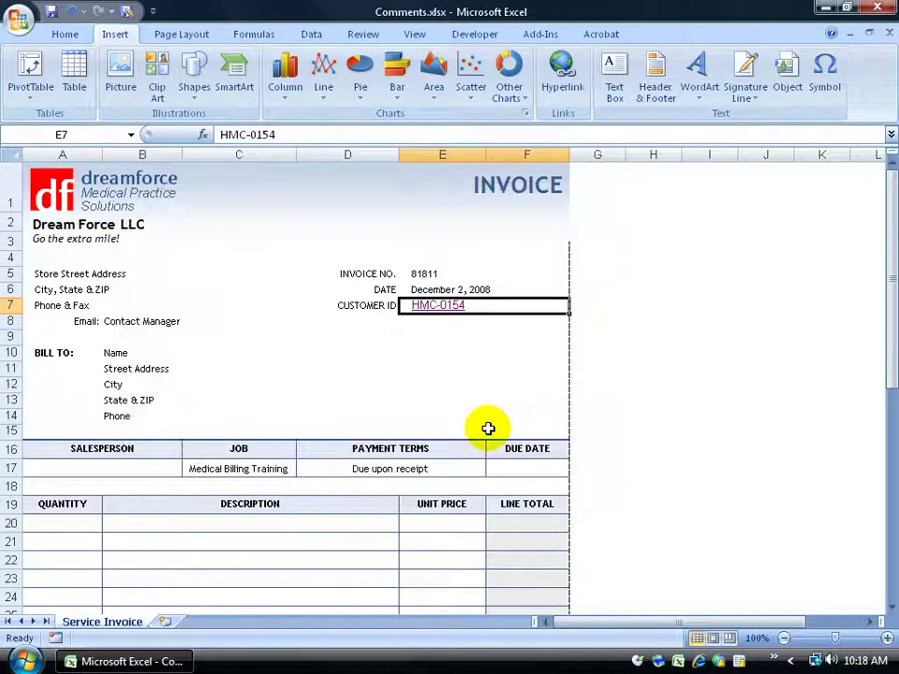
pyautogui.rightClick(440, 314)
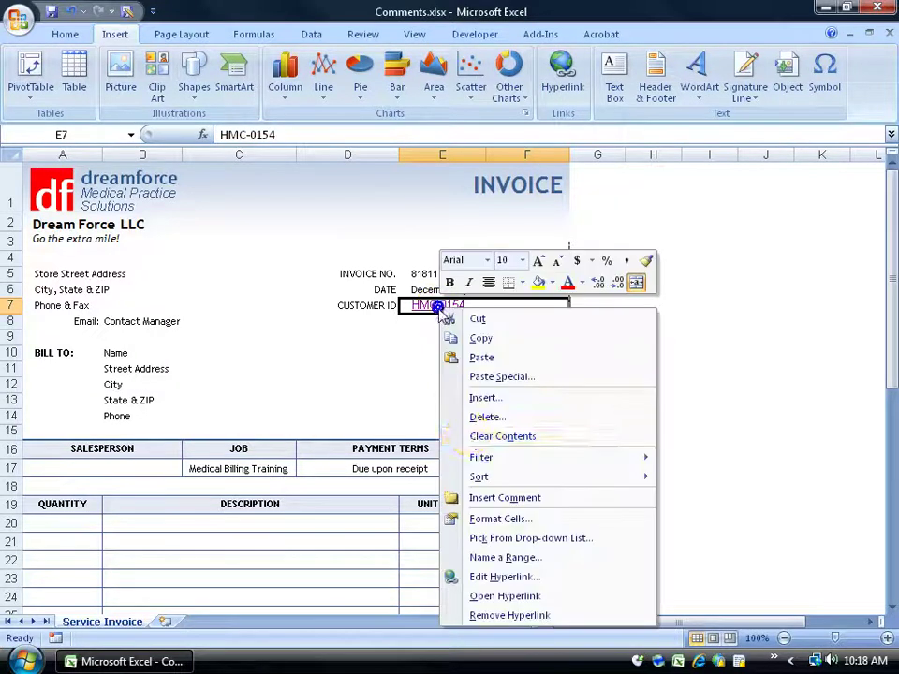
pyautogui.click(503, 617)
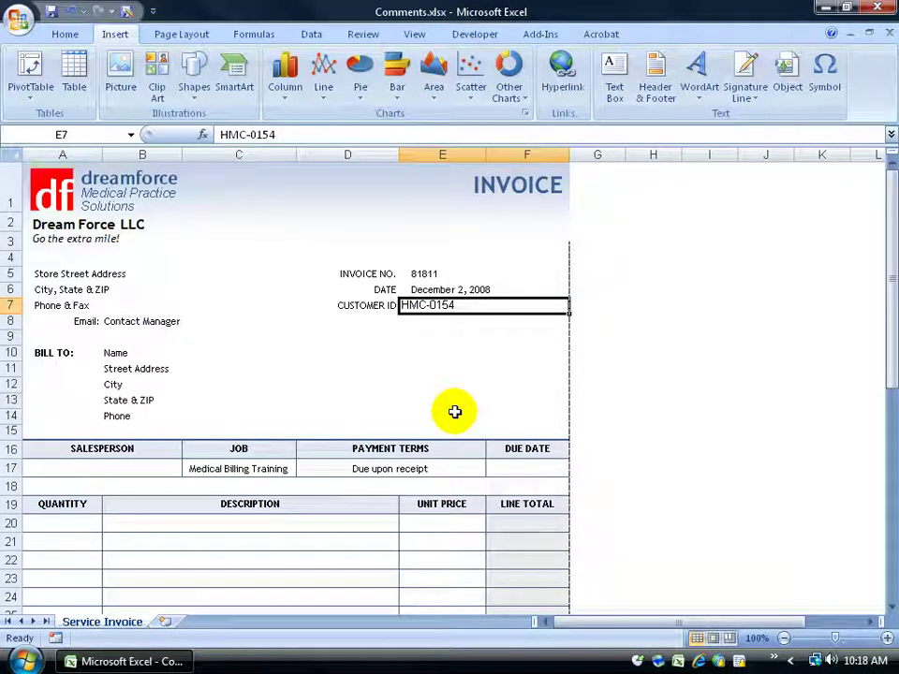
pyautogui.click(442, 383)
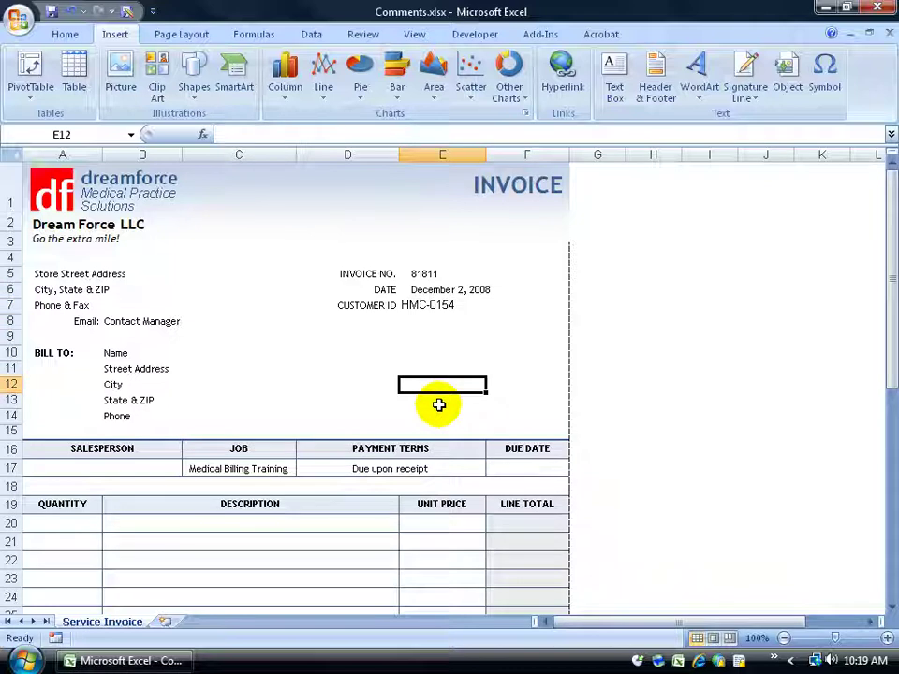
# Undo twice to restore E7's 'Enter in Customer ID' placeholder link.
pyautogui.press('Up')
pyautogui.press('Up')
pyautogui.press('Up')
pyautogui.press('Up')
pyautogui.press('Up')
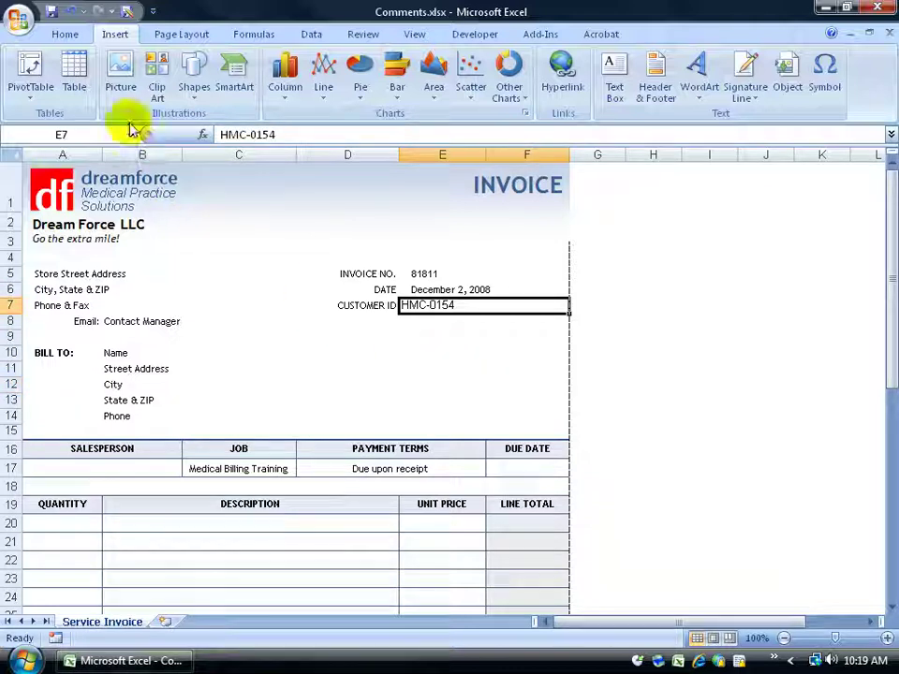
pyautogui.click(73, 9)
pyautogui.click(73, 9)
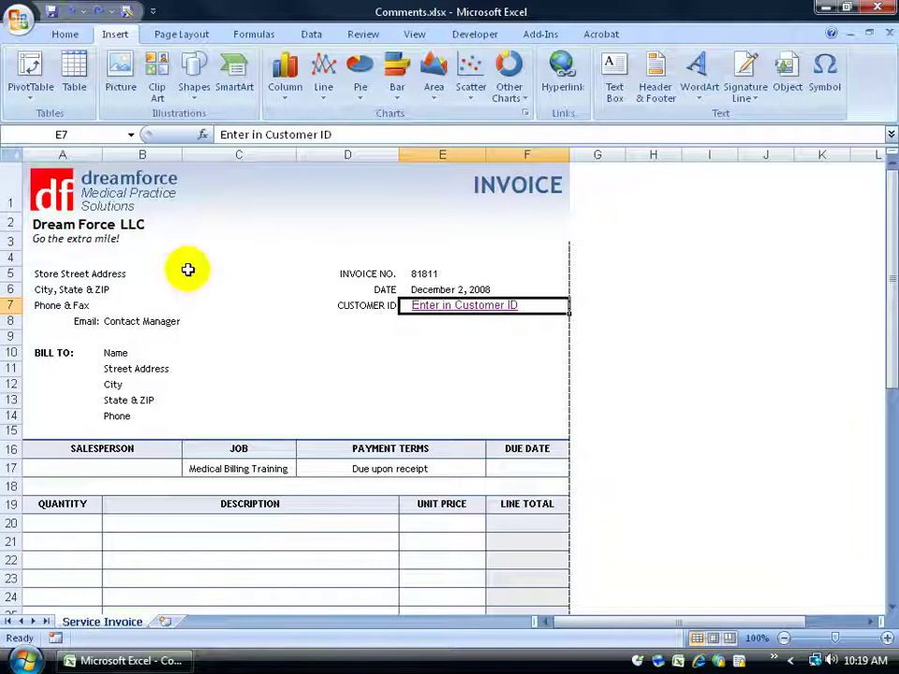
pyautogui.rightClick(447, 306)
pyautogui.click(511, 572)
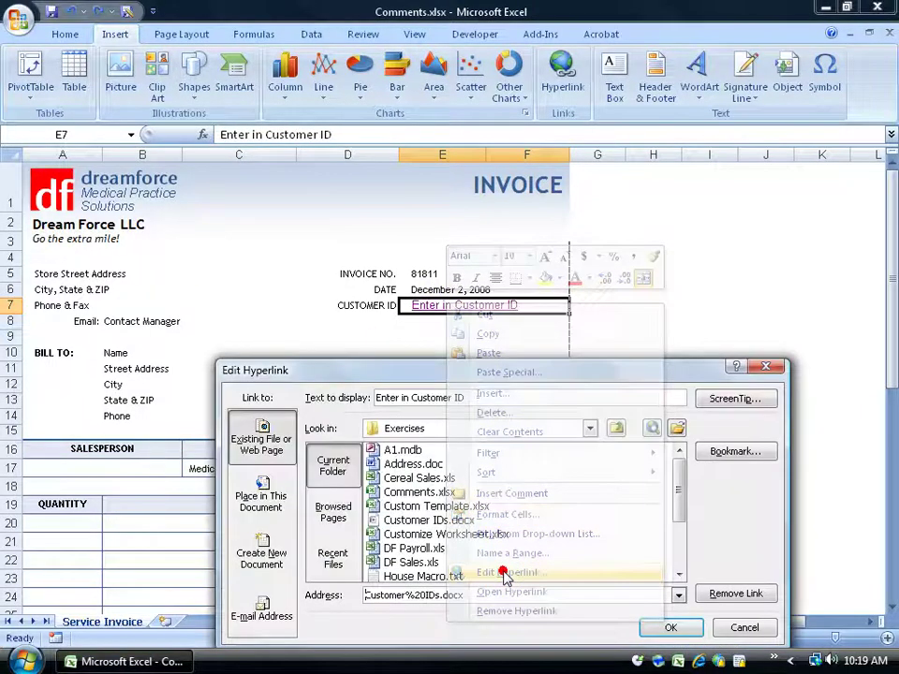
pyautogui.moveTo(482, 373); pyautogui.dragTo(428, 210)
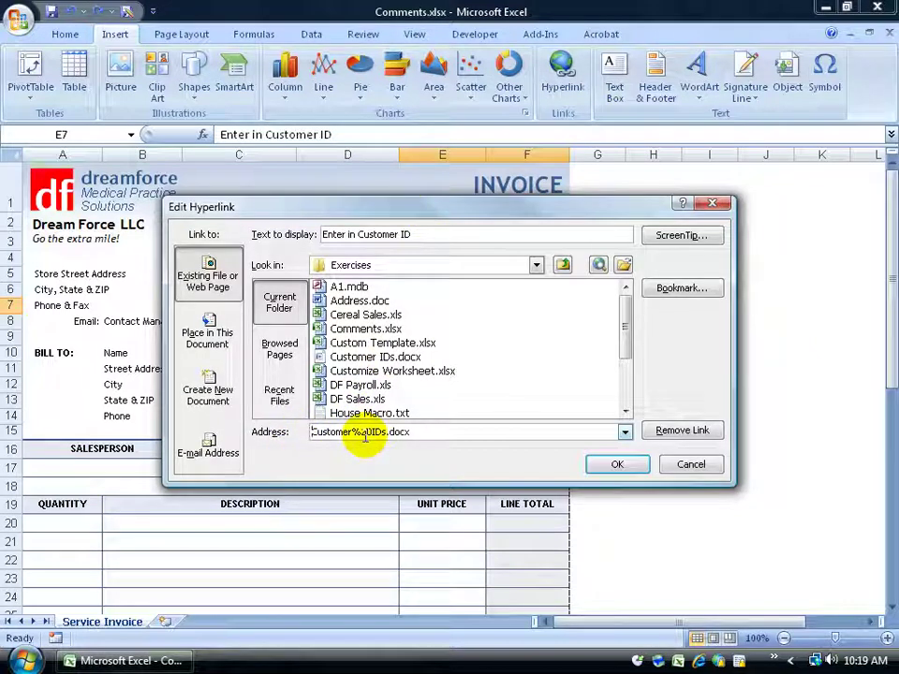
pyautogui.moveTo(430, 431); pyautogui.dragTo(302, 433)
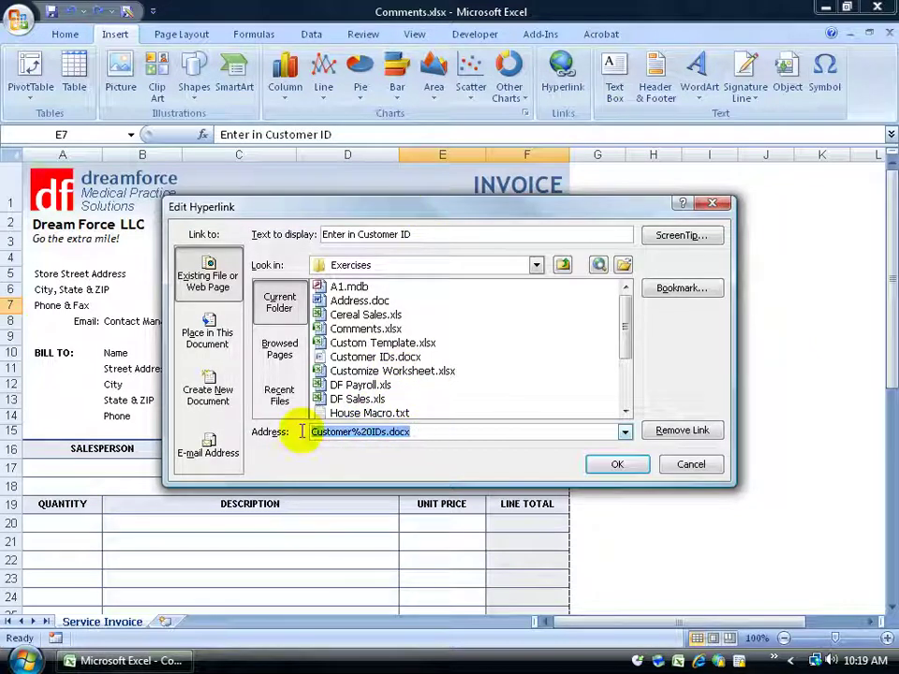
pyautogui.press('Delete')
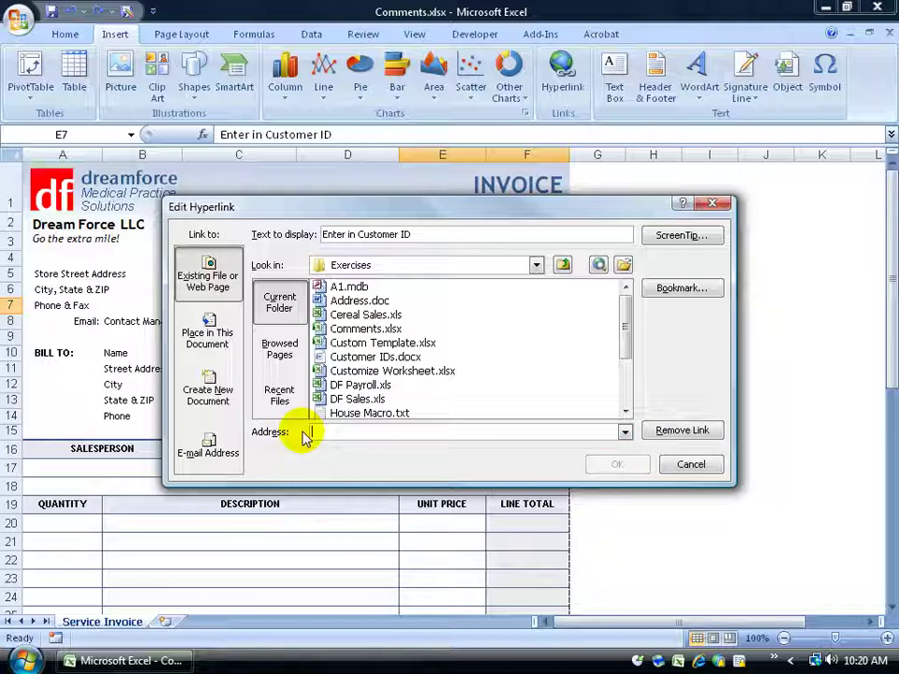
pyautogui.write('www.v')
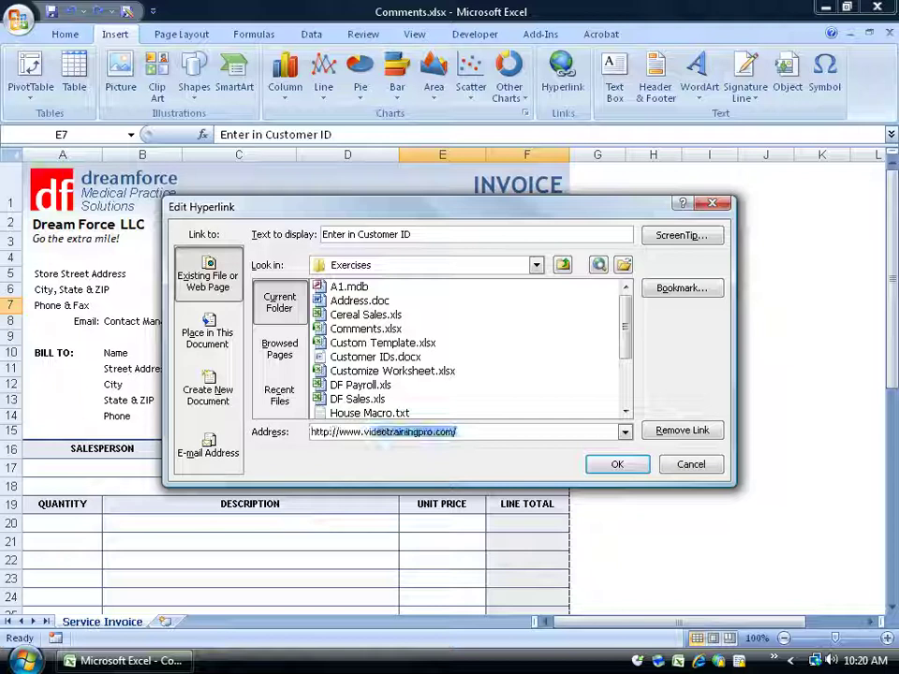
pyautogui.write('ideo')
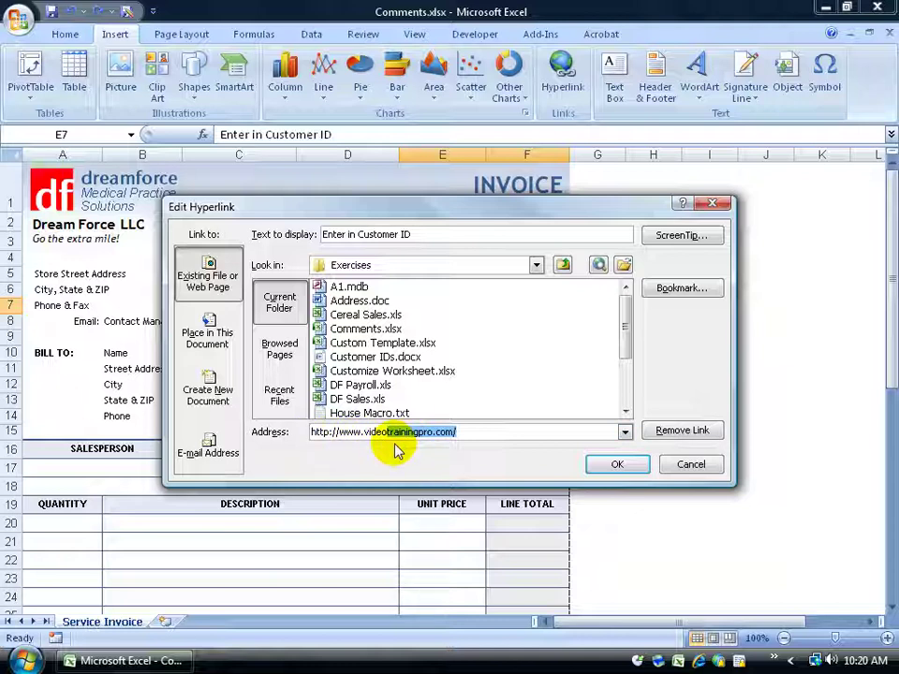
pyautogui.click(473, 431)
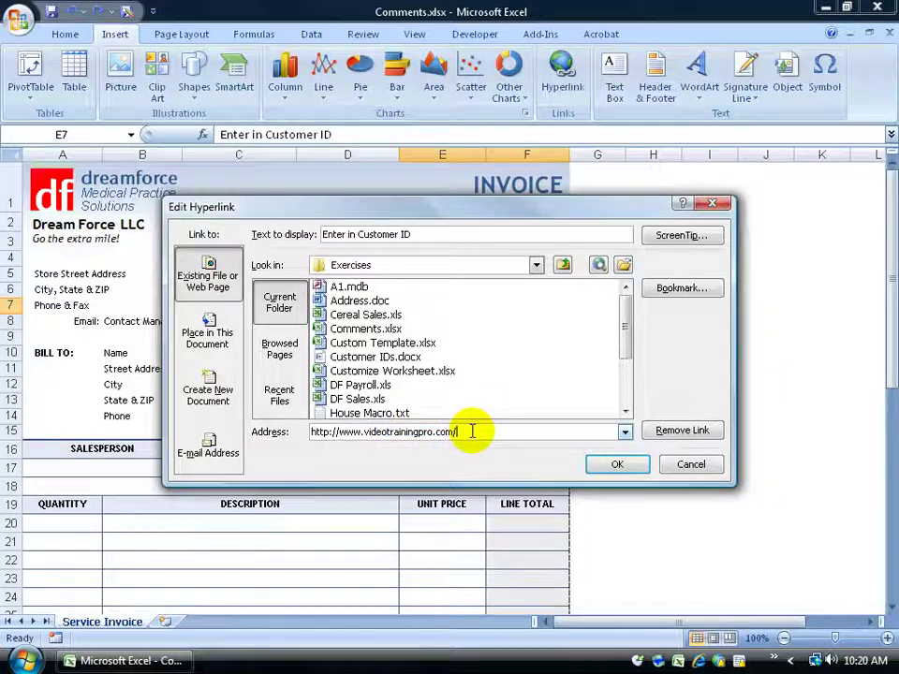
pyautogui.click(615, 466)
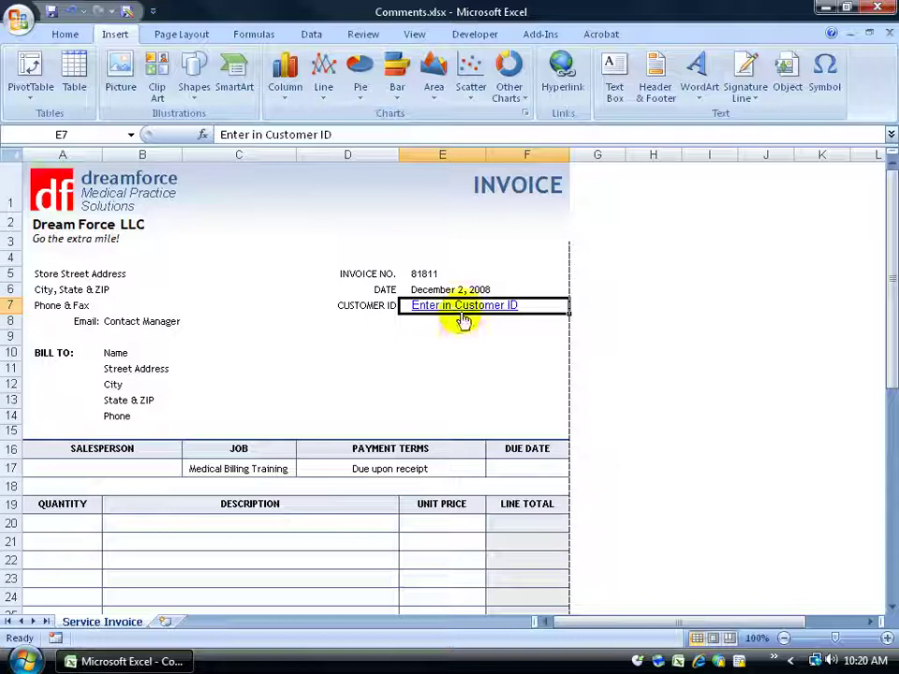
# Test the E7 link by opening the website, then close the browser.
pyautogui.moveTo(461, 315)
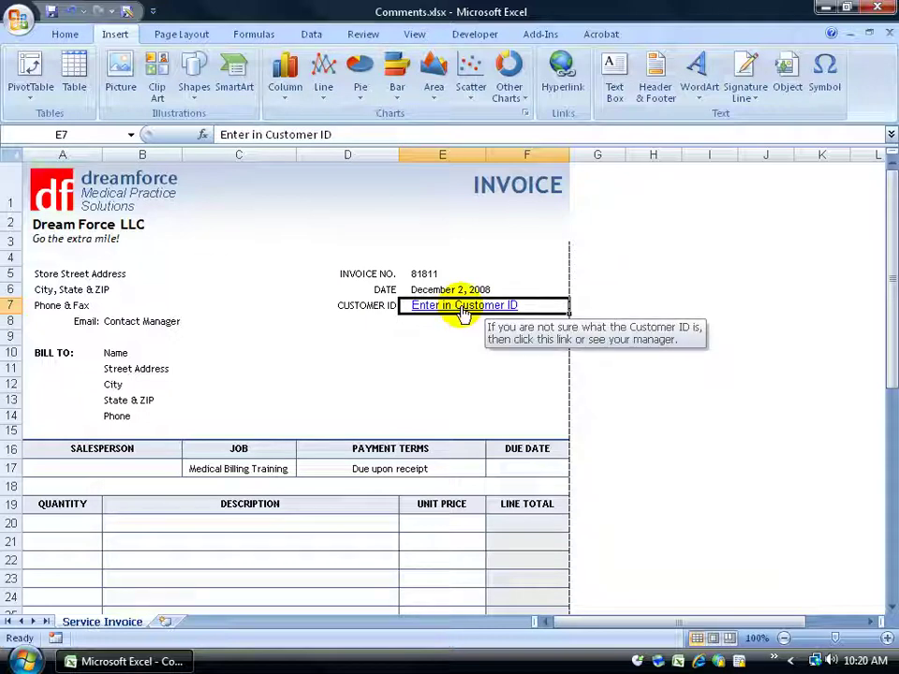
pyautogui.click(462, 313)
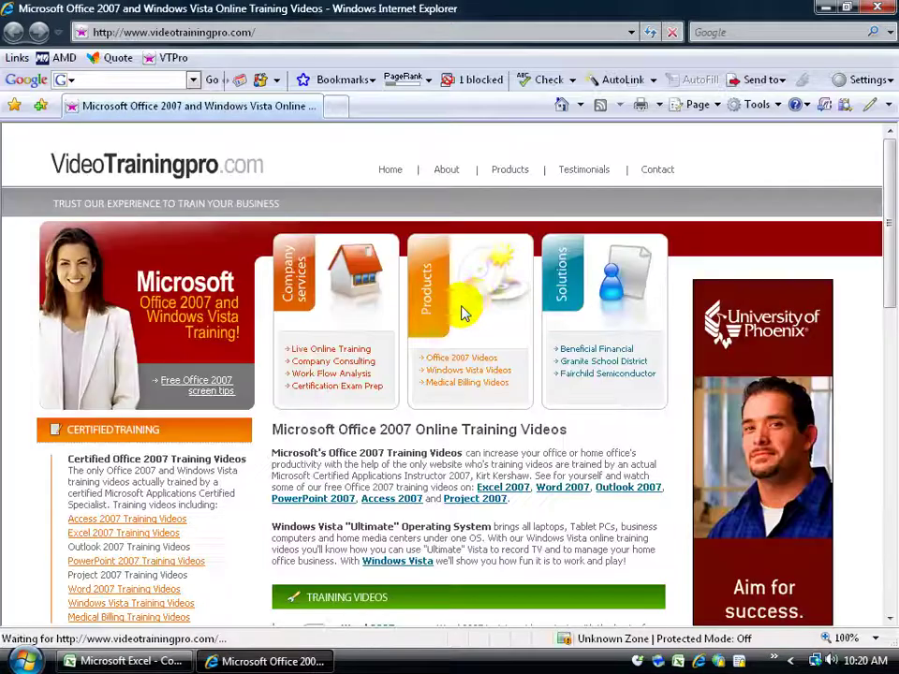
pyautogui.click(877, 7)
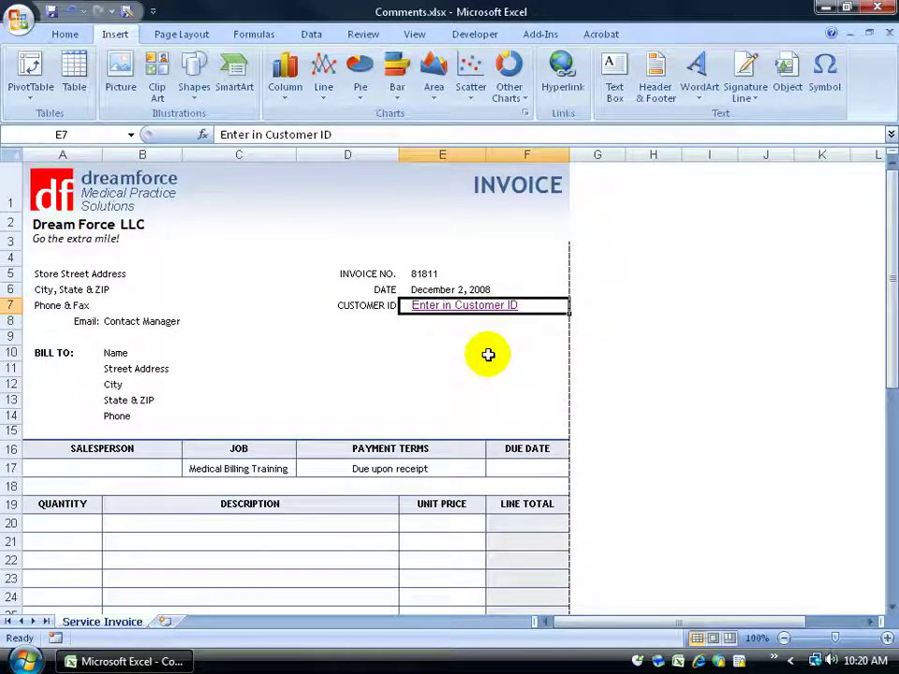
# Start an e-mail address hyperlink on the Contact Manager cell B8.
pyautogui.click(158, 321)
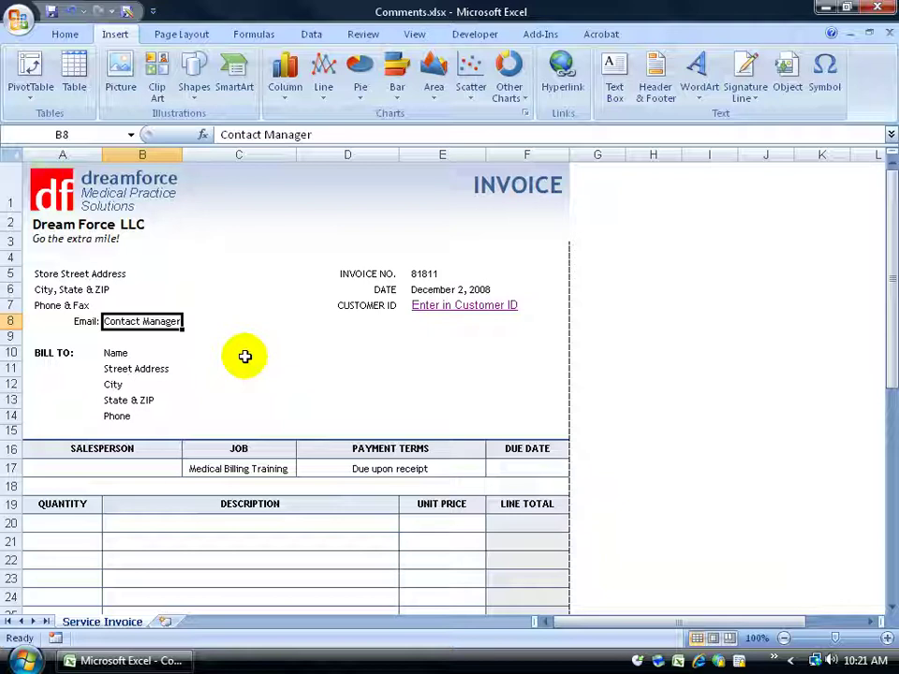
pyautogui.rightClick(153, 323)
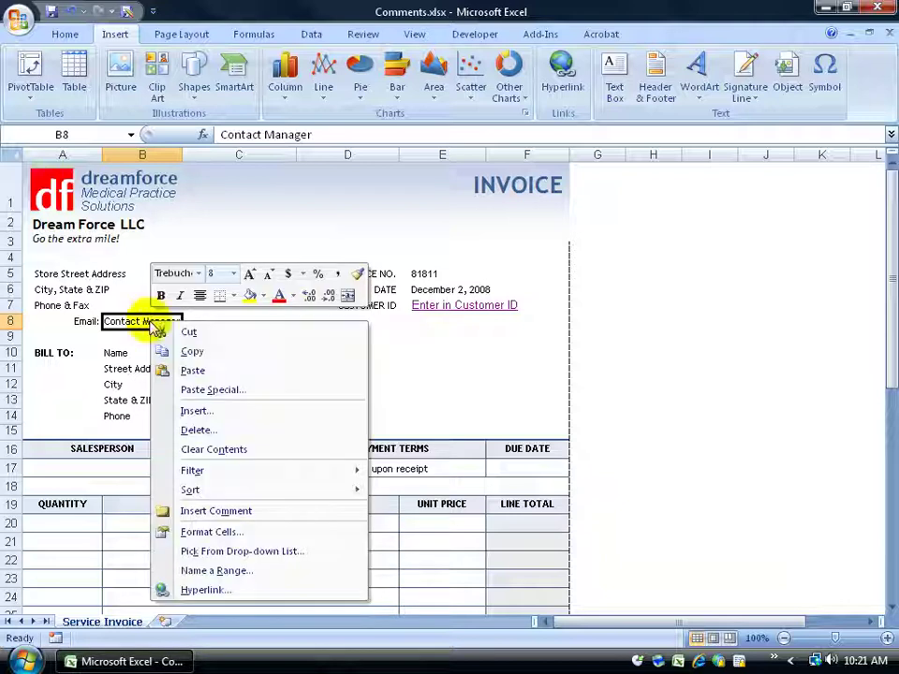
pyautogui.click(200, 590)
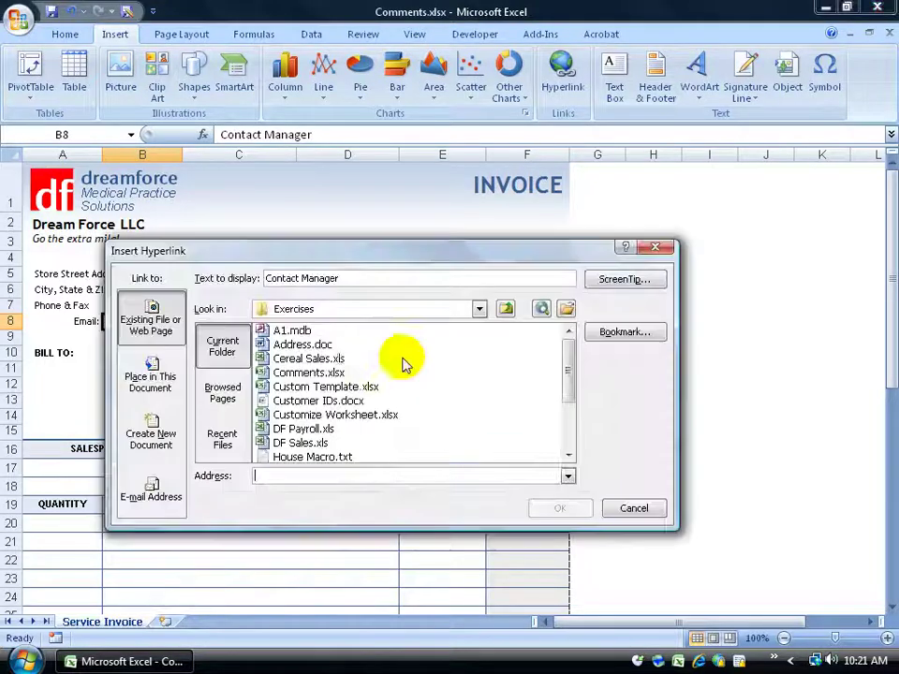
pyautogui.click(157, 498)
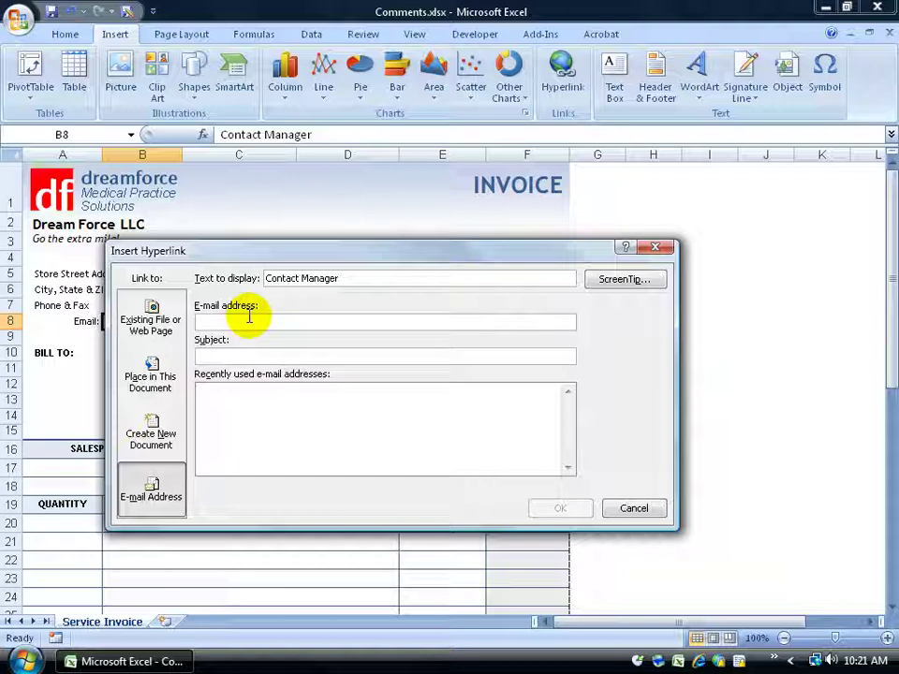
# Enter the manager's e-mail address and subject 'Problems with creating an invoice', then confirm.
pyautogui.write('k')
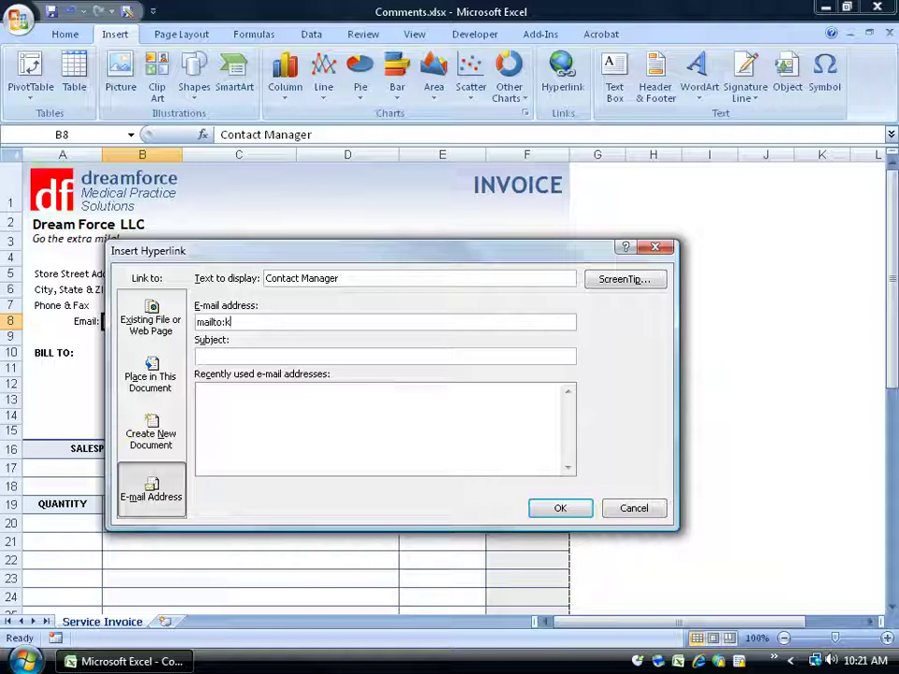
pyautogui.press('BackSpace')
pyautogui.press('BackSpace')
pyautogui.press('BackSpace')
pyautogui.press('BackSpace')
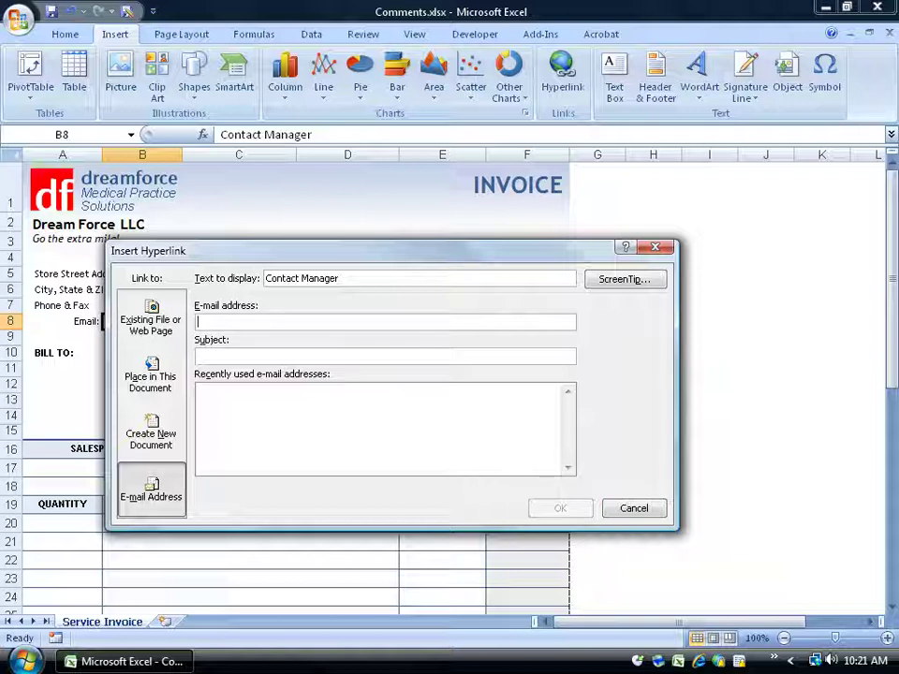
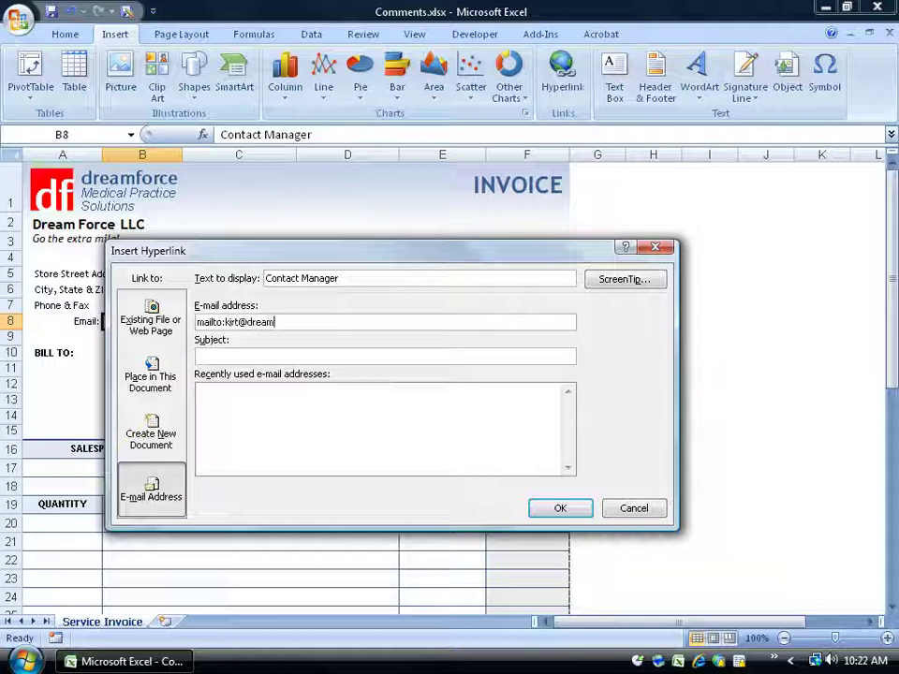
pyautogui.click(262, 349)
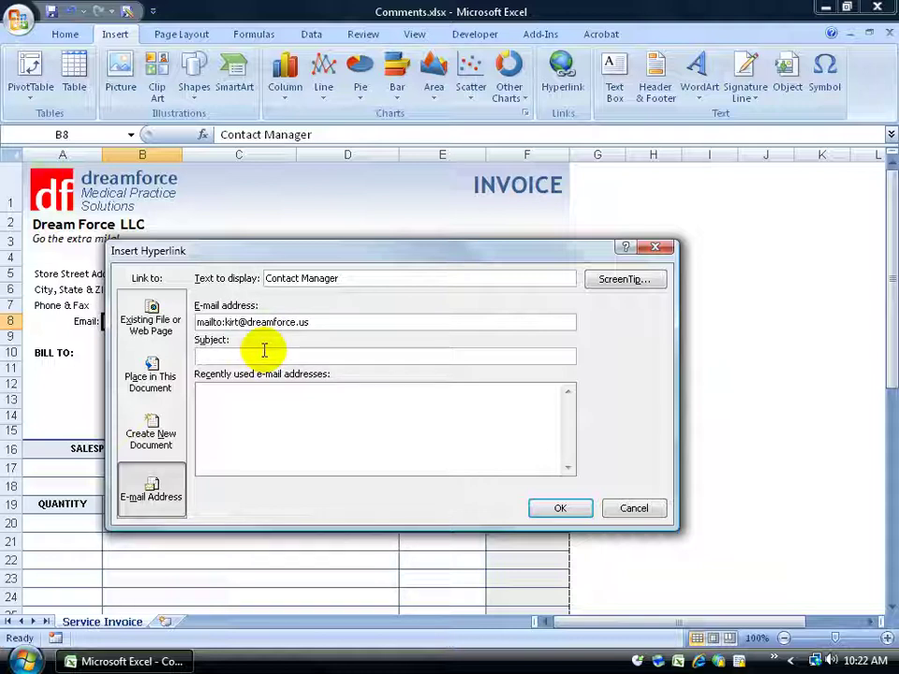
pyautogui.write('Problems with creating an invoice')
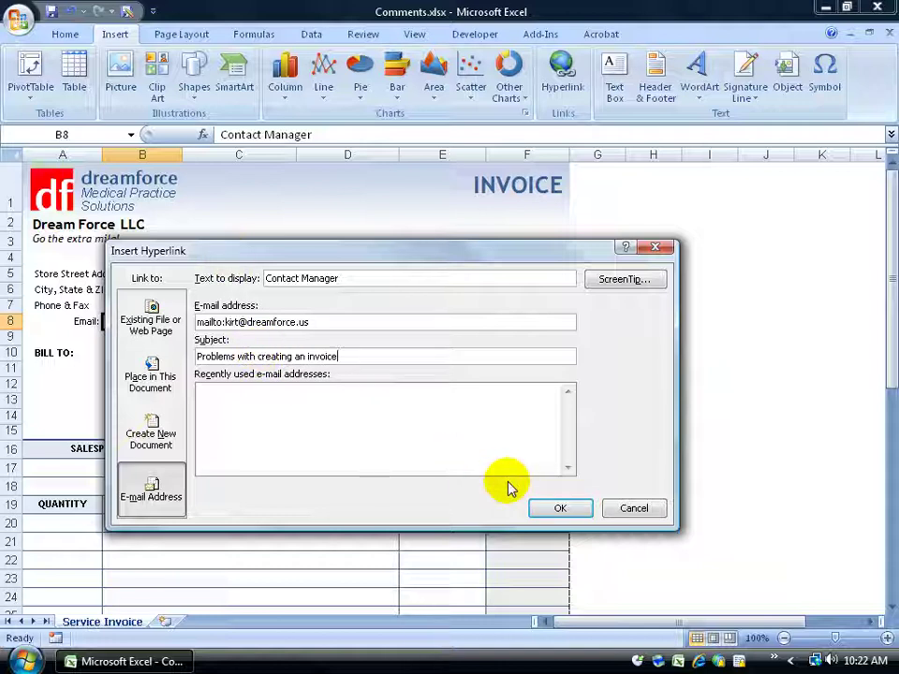
pyautogui.moveTo(310, 269); pyautogui.dragTo(400, 275)
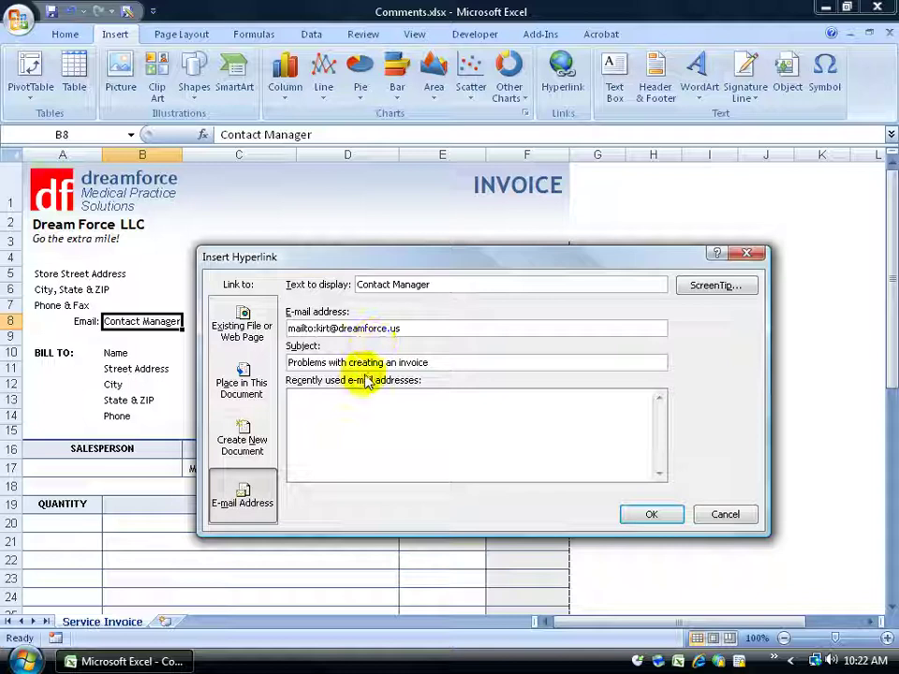
pyautogui.click(644, 516)
pyautogui.click(195, 353)
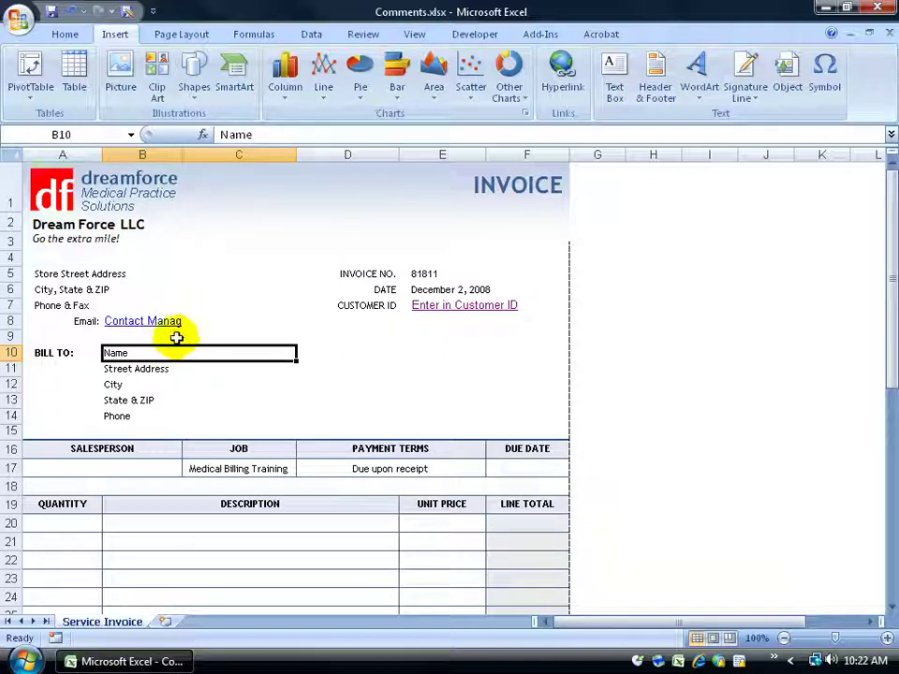
pyautogui.click(134, 324)
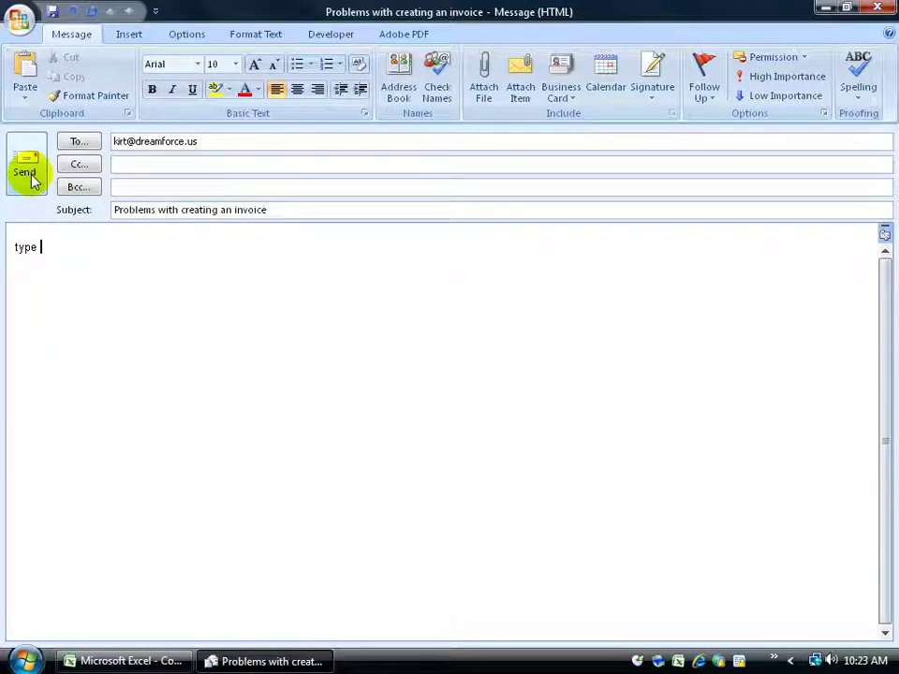
pyautogui.click(878, 7)
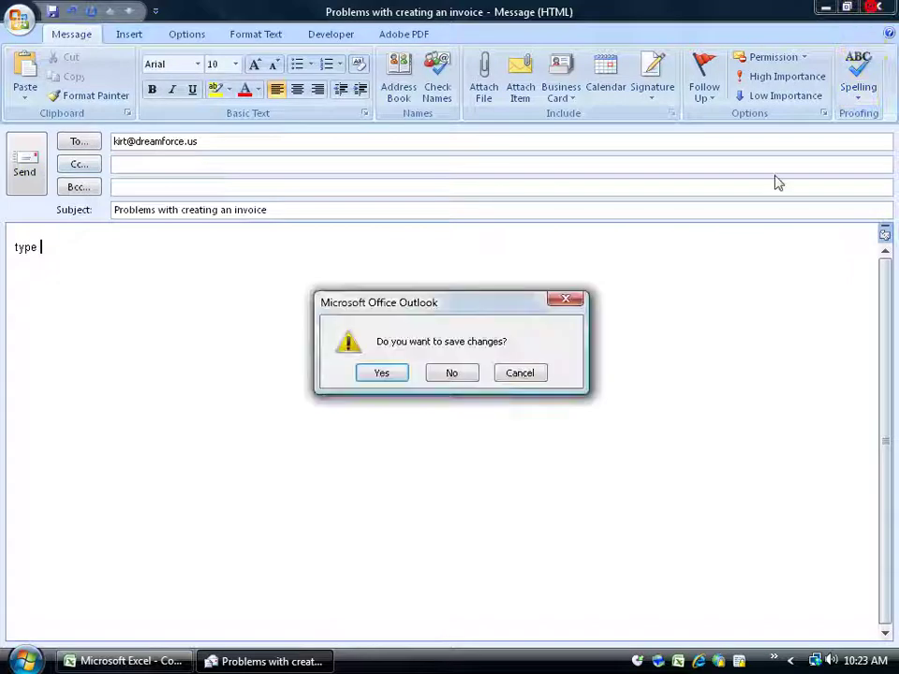
pyautogui.click(454, 372)
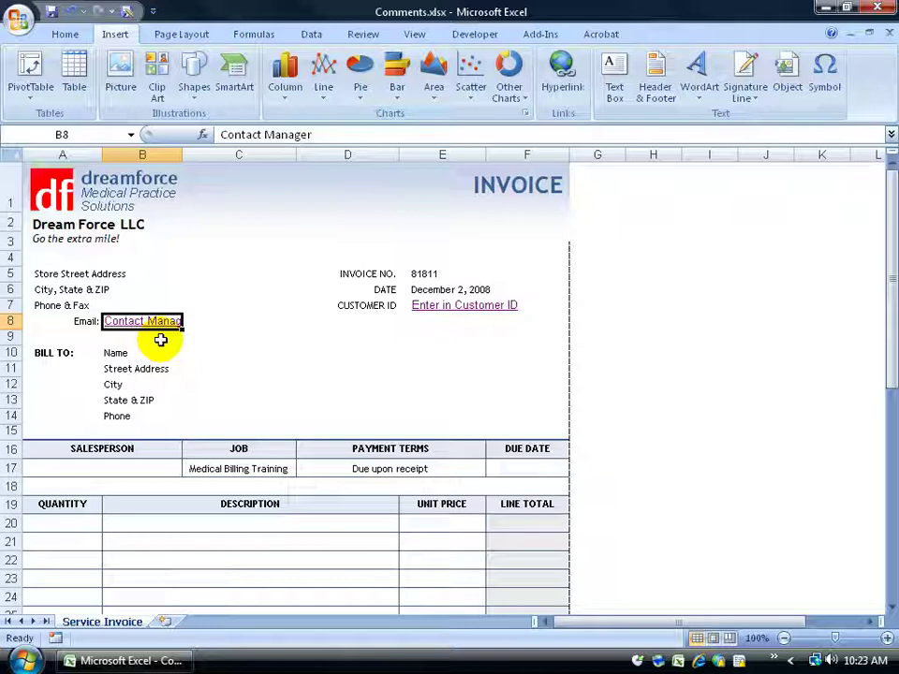
# Set the Contact Manager link in B8 to font size 8.
pyautogui.moveTo(169, 325)
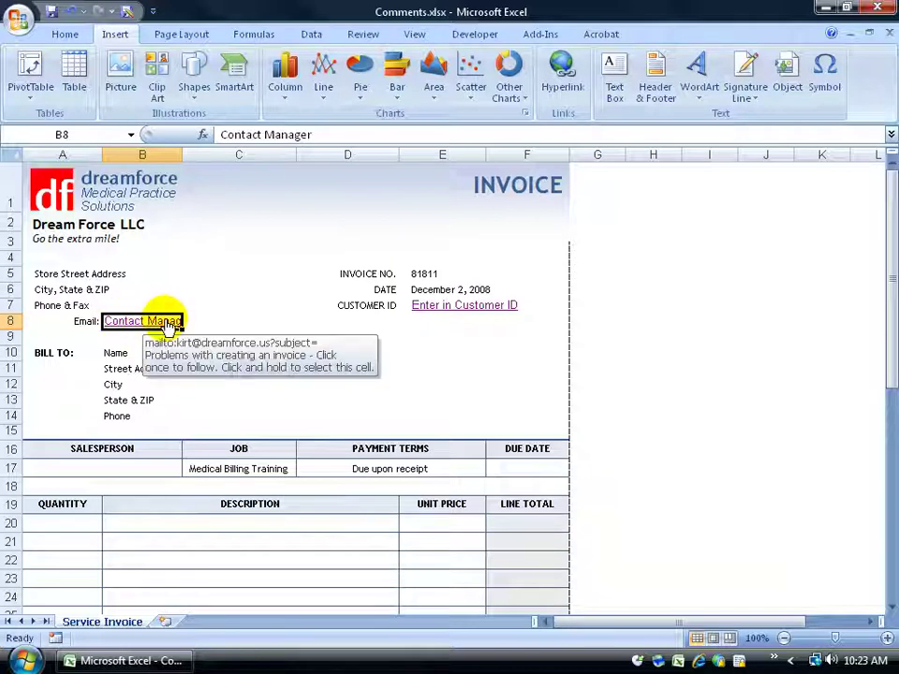
pyautogui.click(67, 35)
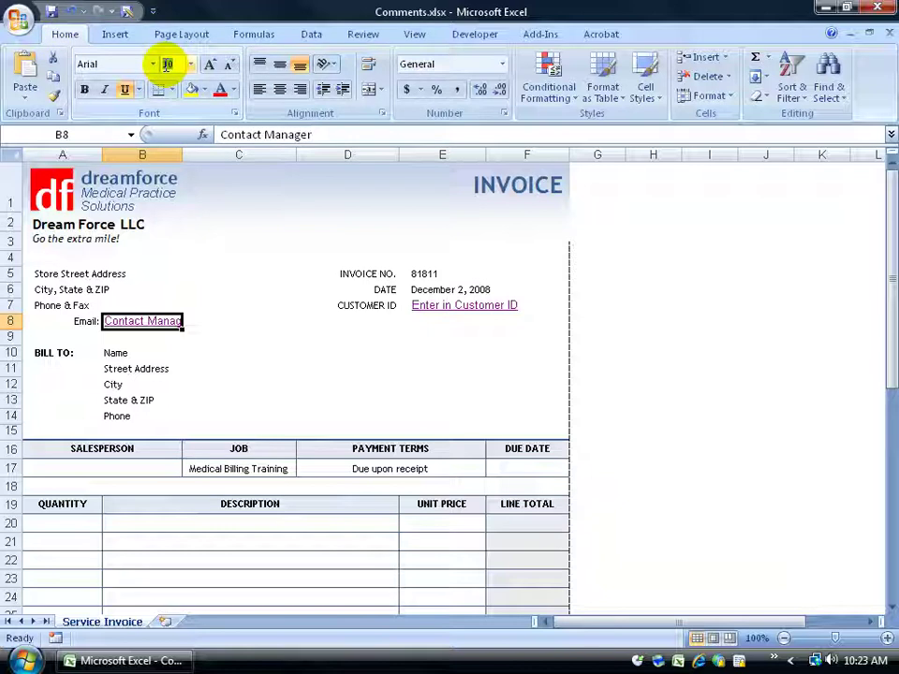
pyautogui.write('8')
pyautogui.press('Return')
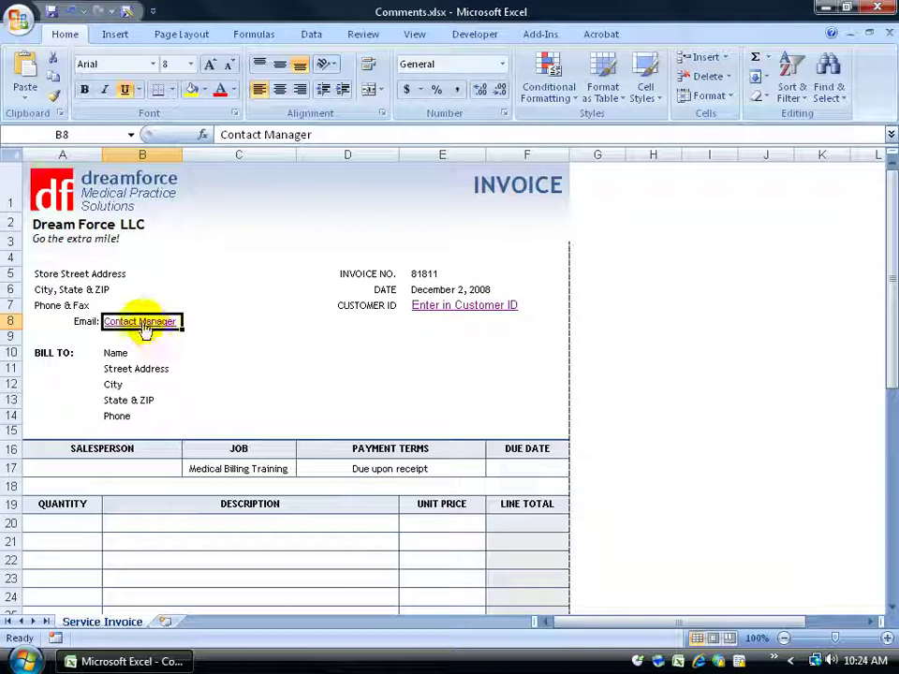
pyautogui.moveTo(139, 327)
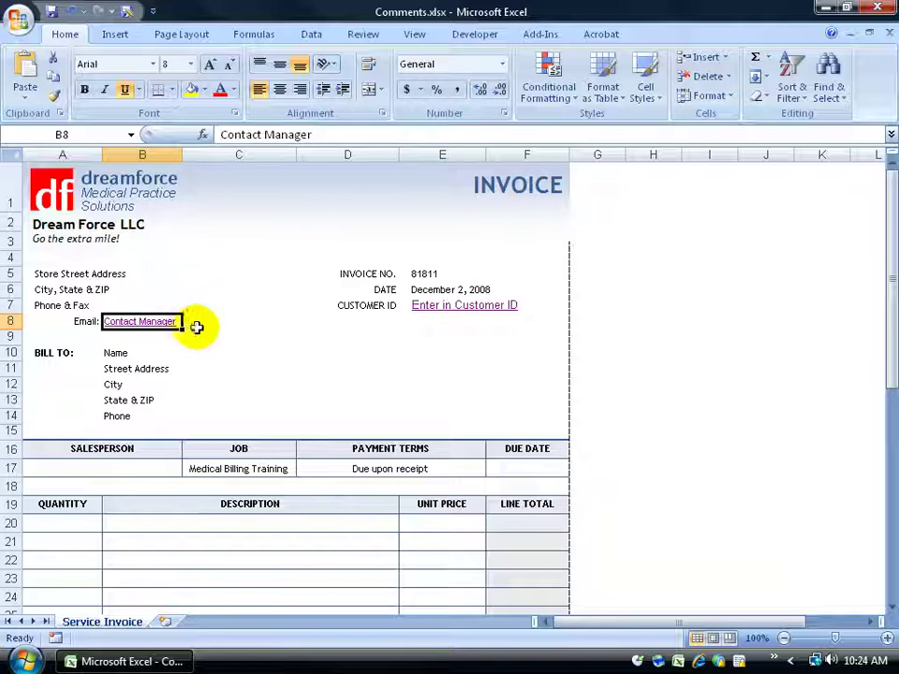
# Remove 'ID' from E7's link text in the formula bar, leaving 'Enter in Customer'.
pyautogui.click(207, 334)
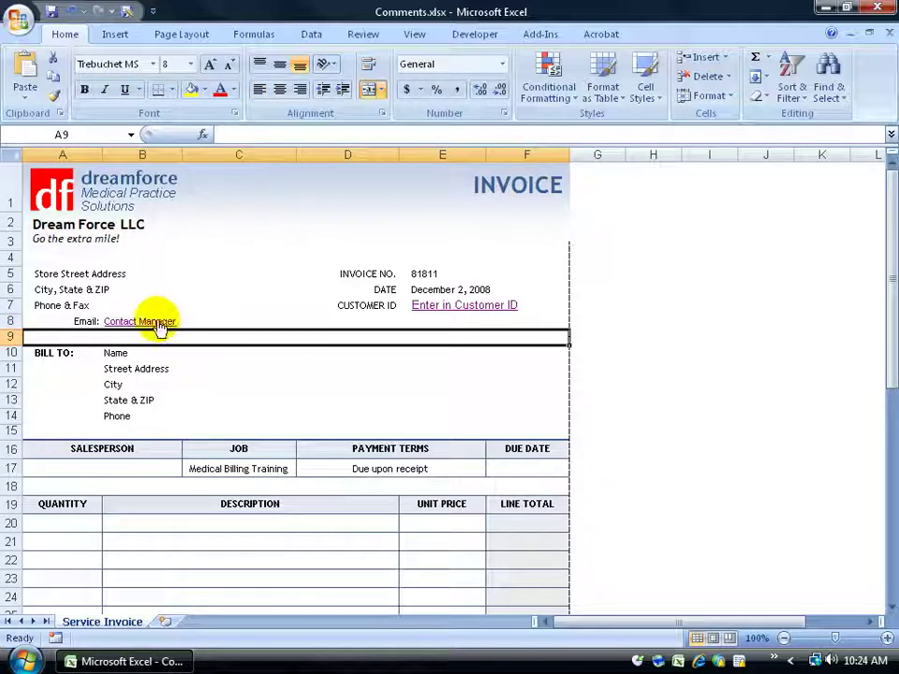
pyautogui.press('Up')
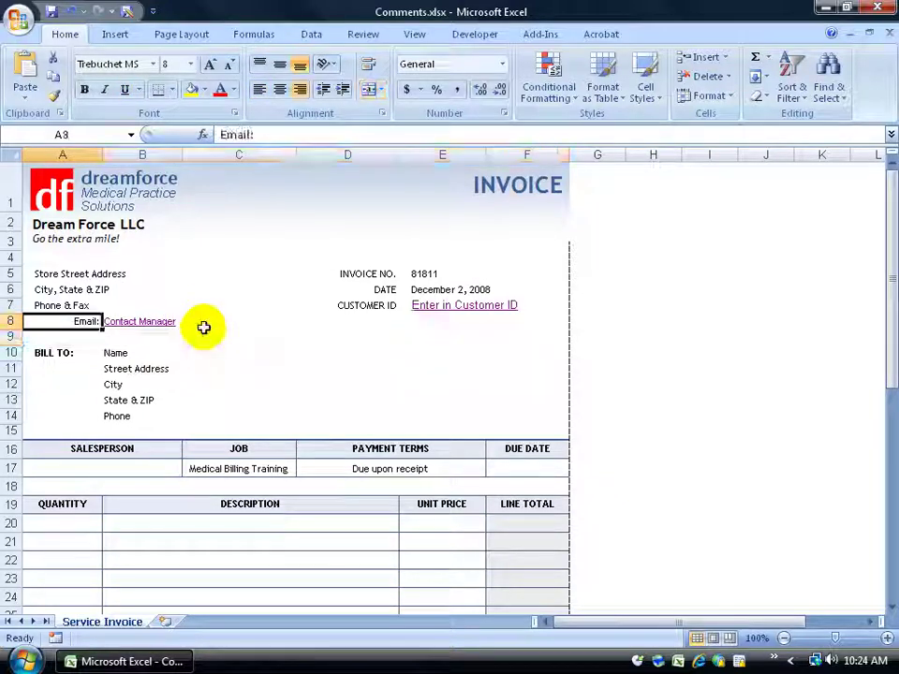
pyautogui.press('Right')
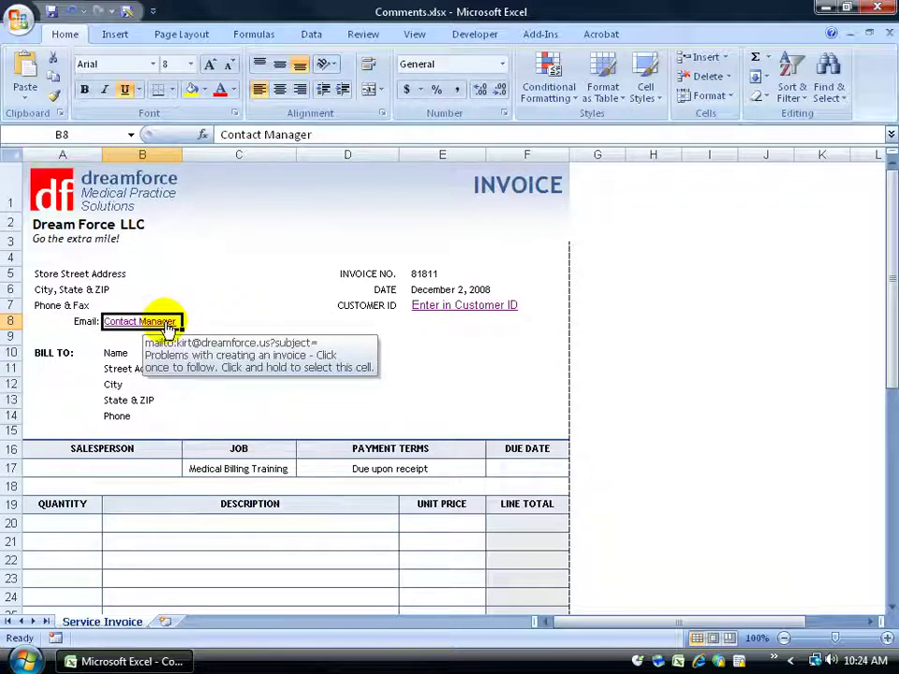
pyautogui.rightClick(149, 322)
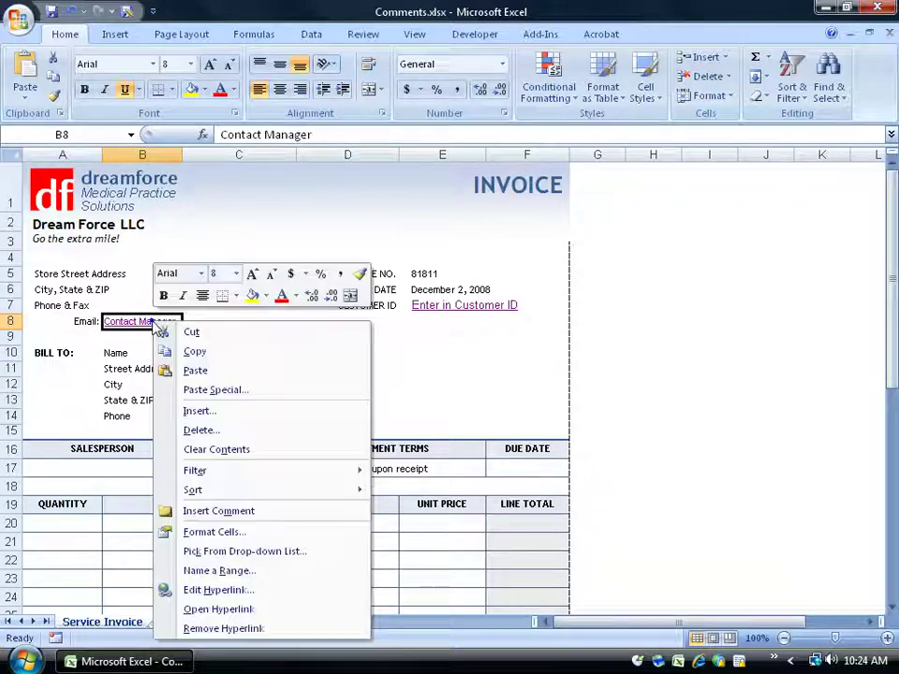
pyautogui.rightClick(442, 309)
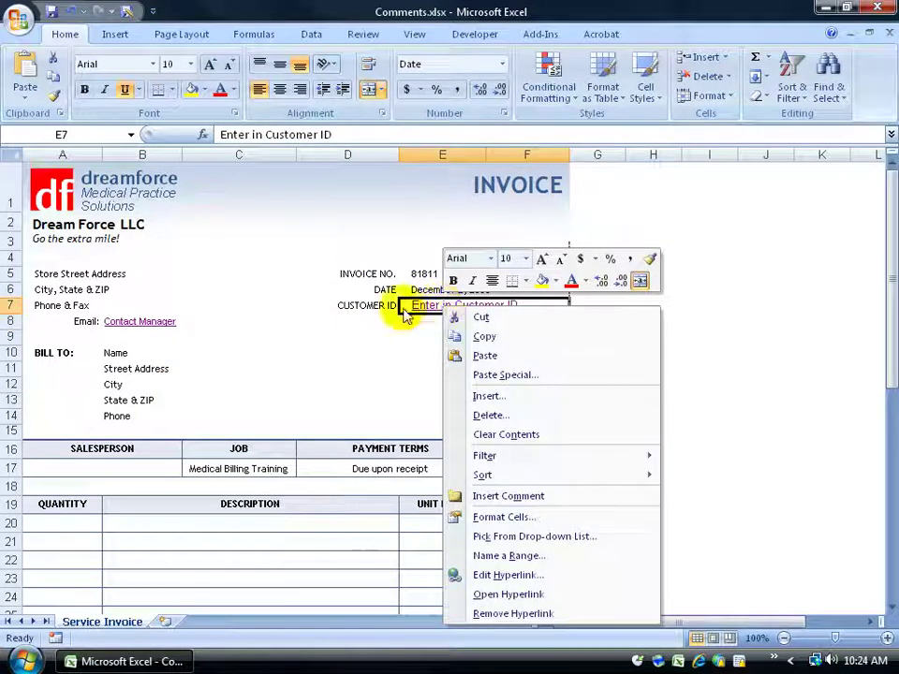
pyautogui.click(341, 134)
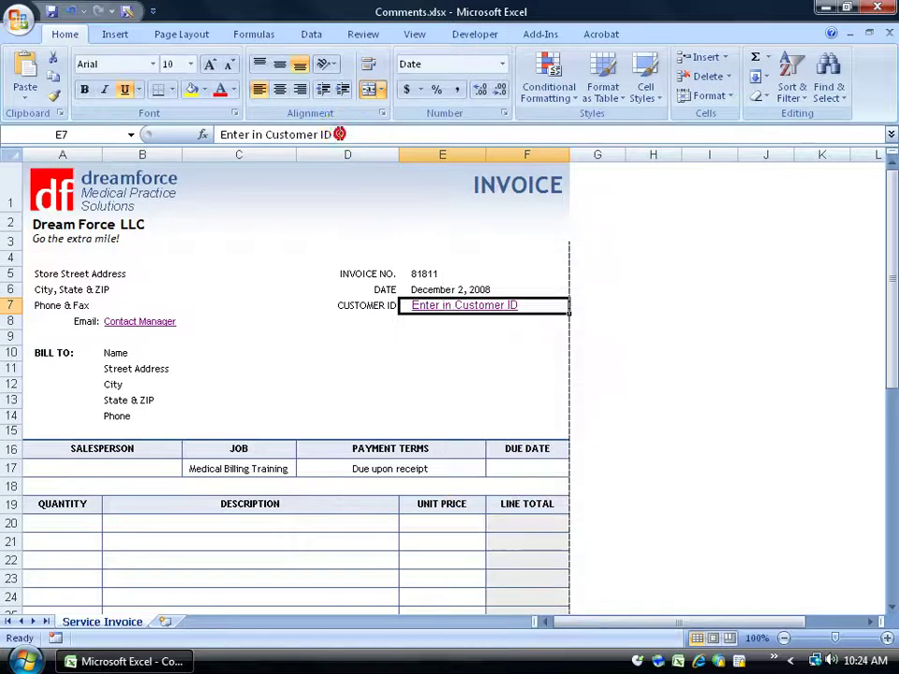
pyautogui.press('BackSpace')
pyautogui.press('BackSpace')
pyautogui.press('BackSpace')
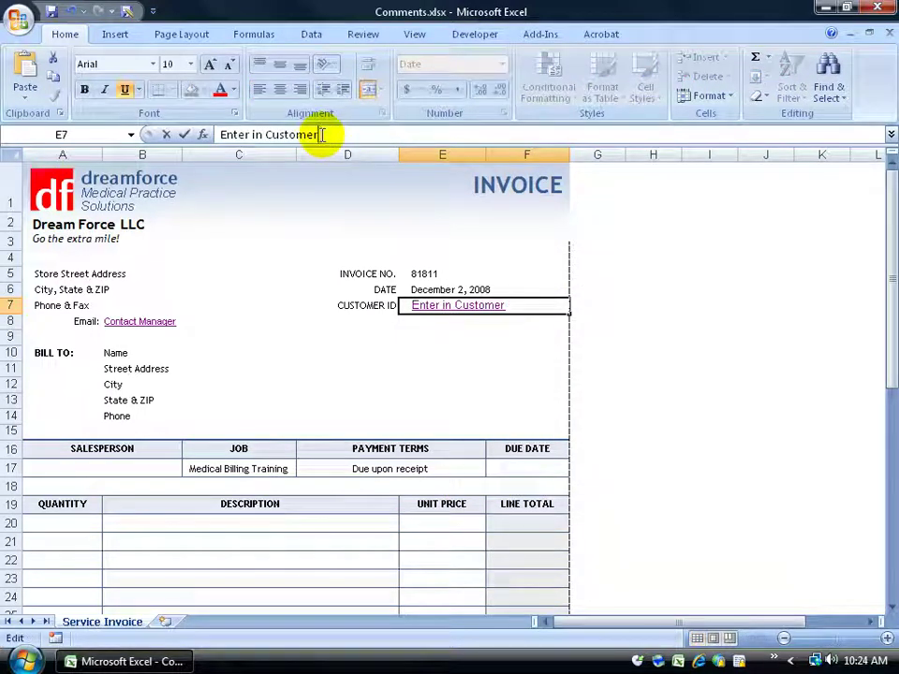
pyautogui.press('Return')
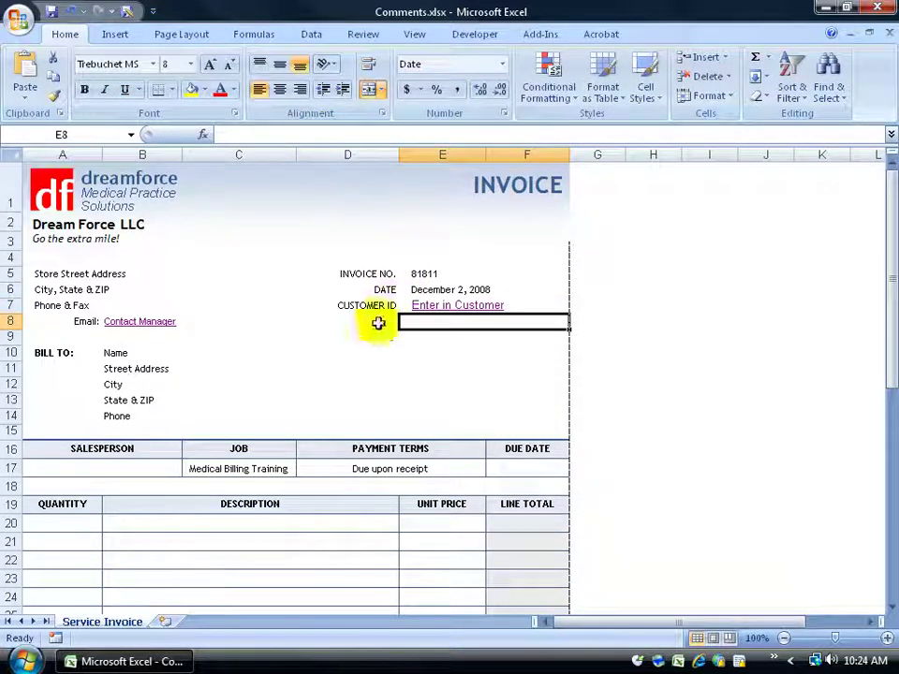
pyautogui.moveTo(430, 321)
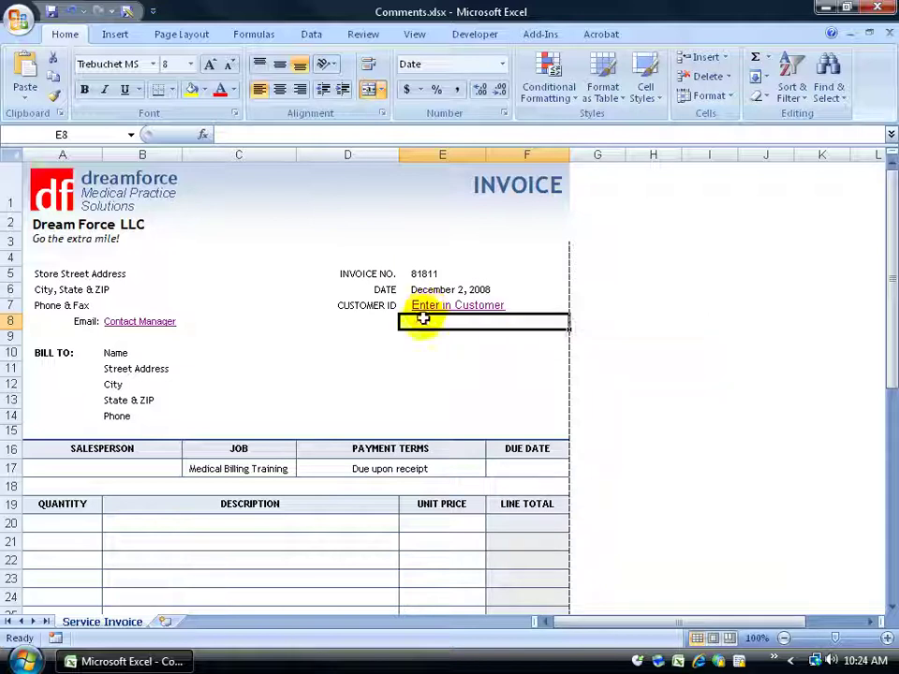
# Add 'ID' back to the E7 hyperlink's Text to display, restoring 'Enter in Customer ID'.
pyautogui.rightClick(427, 307)
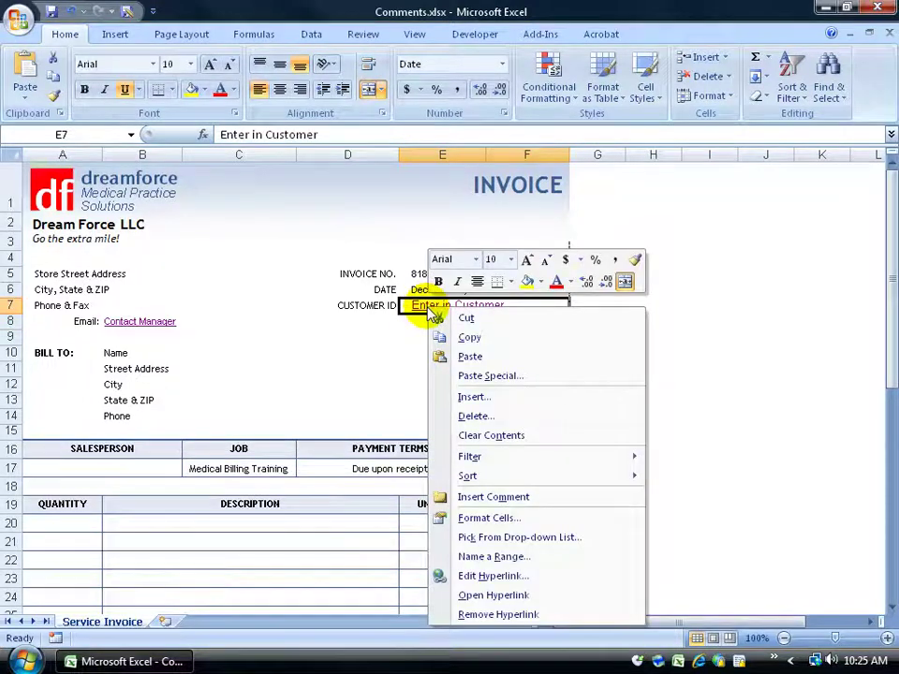
pyautogui.click(493, 575)
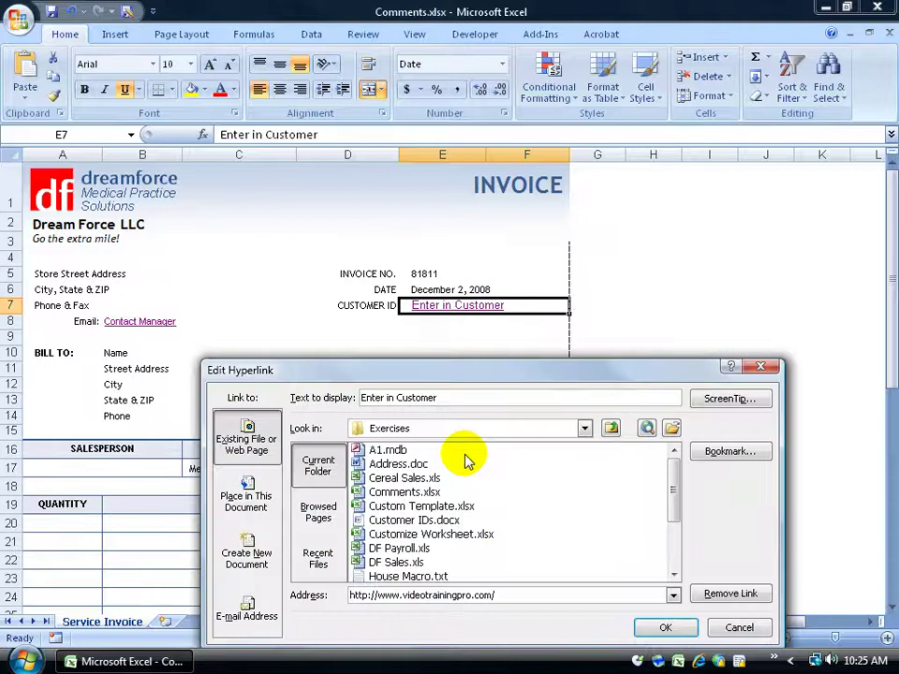
pyautogui.moveTo(453, 378); pyautogui.dragTo(424, 209)
pyautogui.click(403, 228)
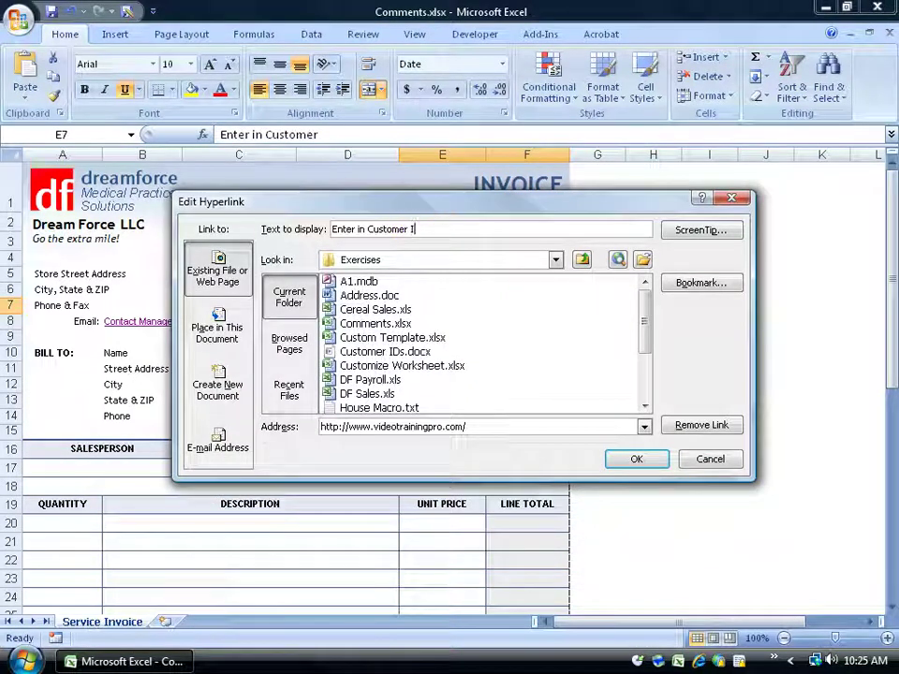
pyautogui.write('ID')
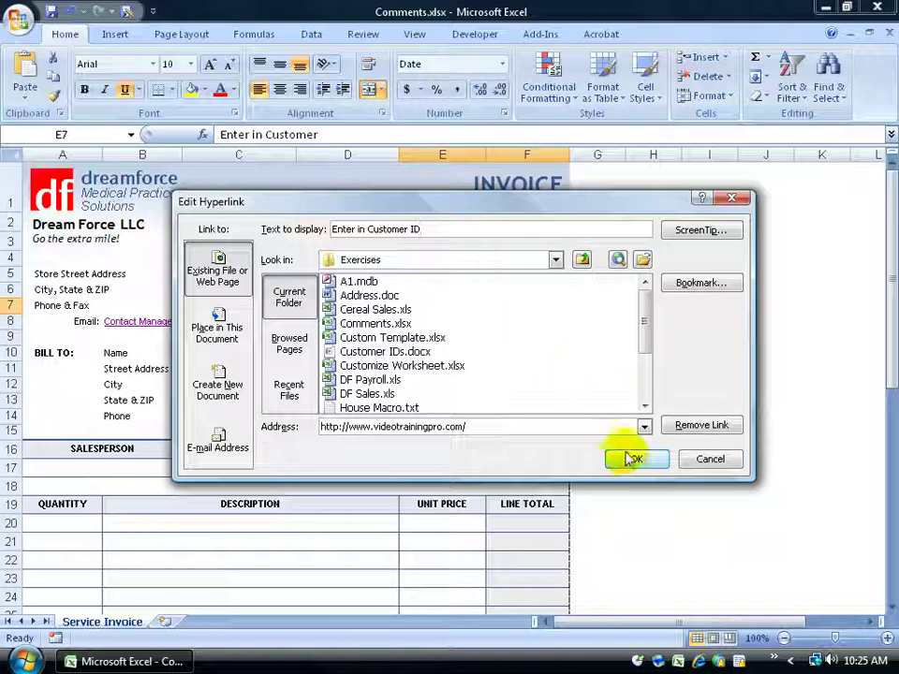
pyautogui.click(630, 459)
pyautogui.click(527, 369)
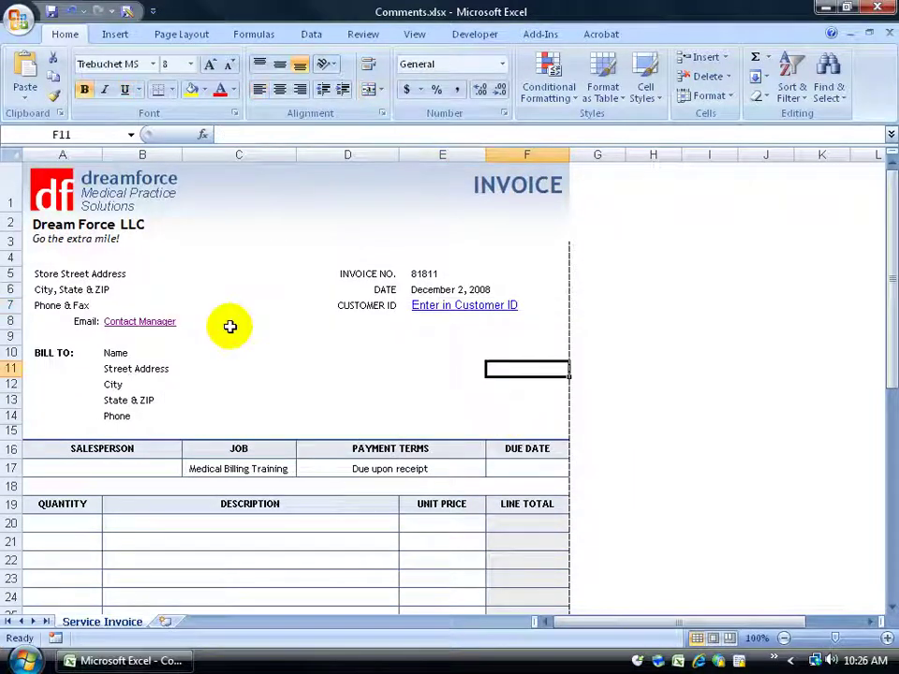